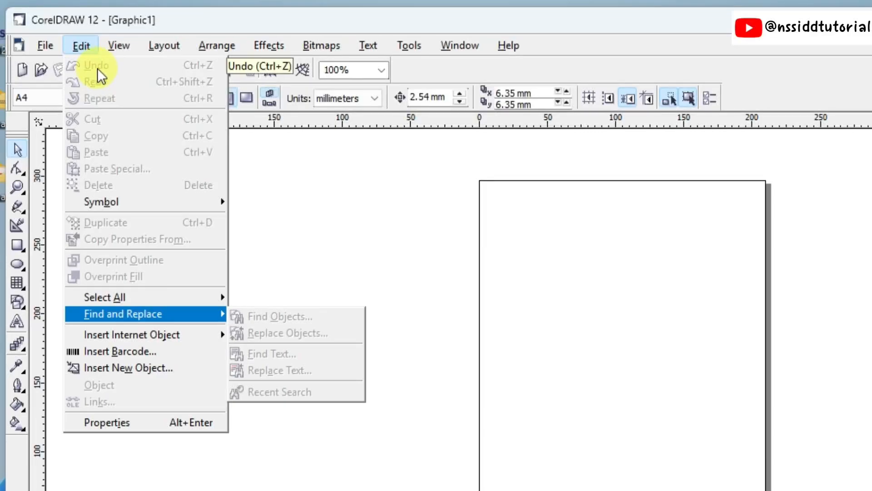
Draw a rectangle about 90 × 80 mm in the empty area left of the page and fill it green.
left_click(345, 252)
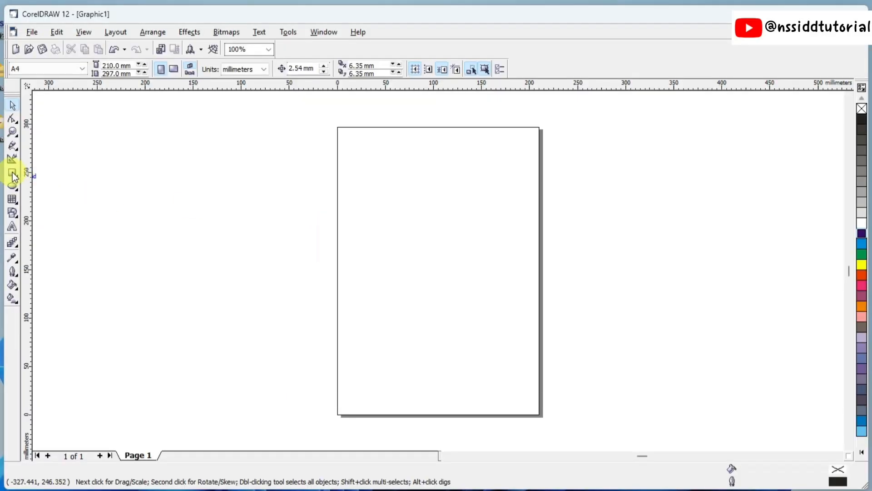
left_click(12, 173)
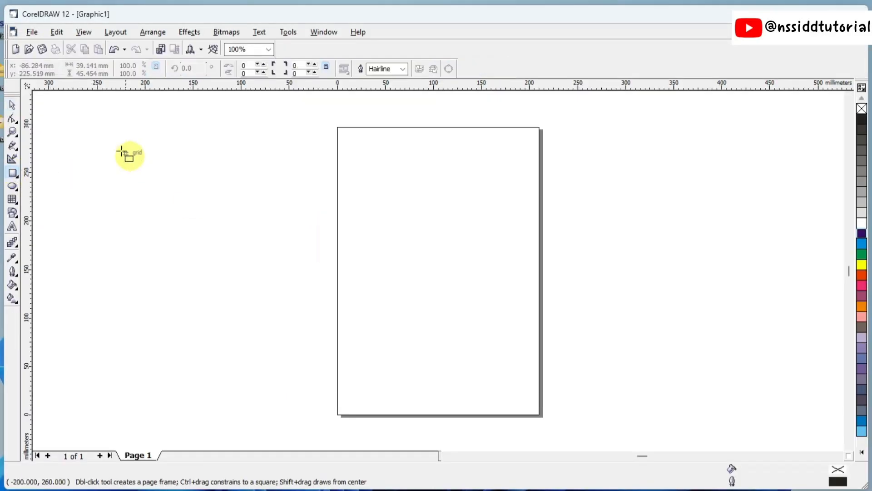
left_click_drag(97, 129, 182, 207)
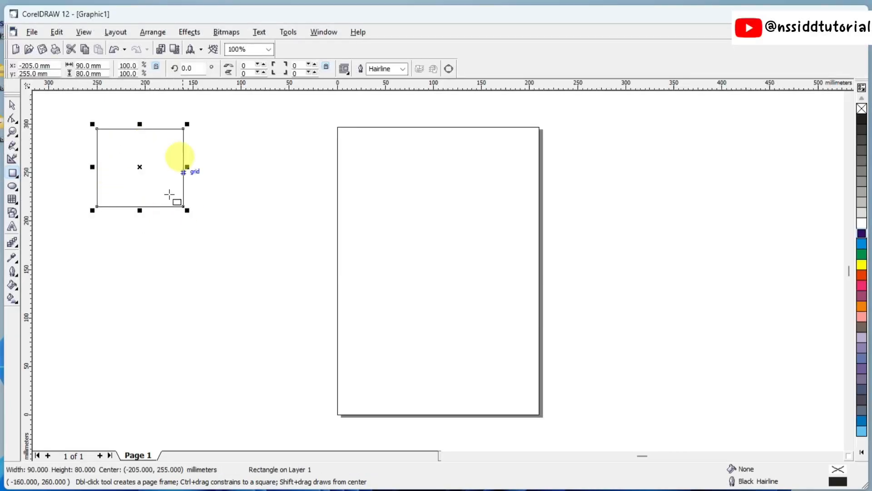
left_click(861, 253)
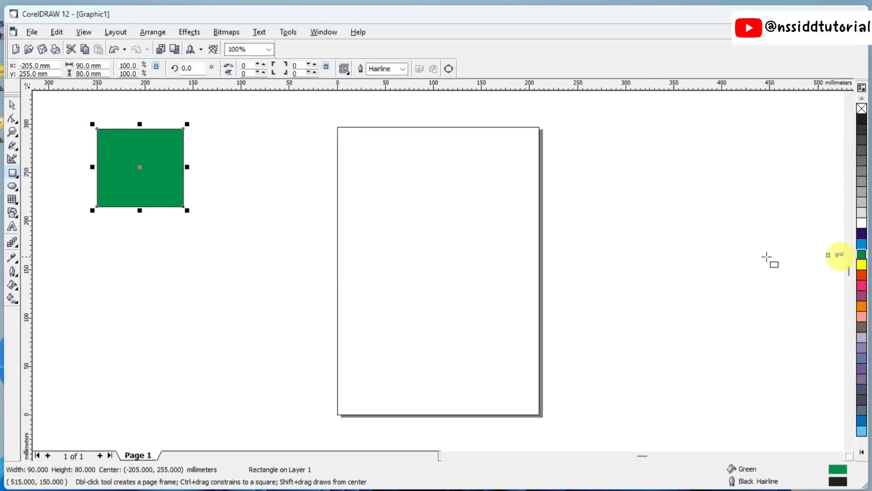
Draw a circle about 75 mm in diameter between the green rectangle and the page, and fill it cyan.
left_click(12, 186)
left_click_drag(227, 172, 301, 244)
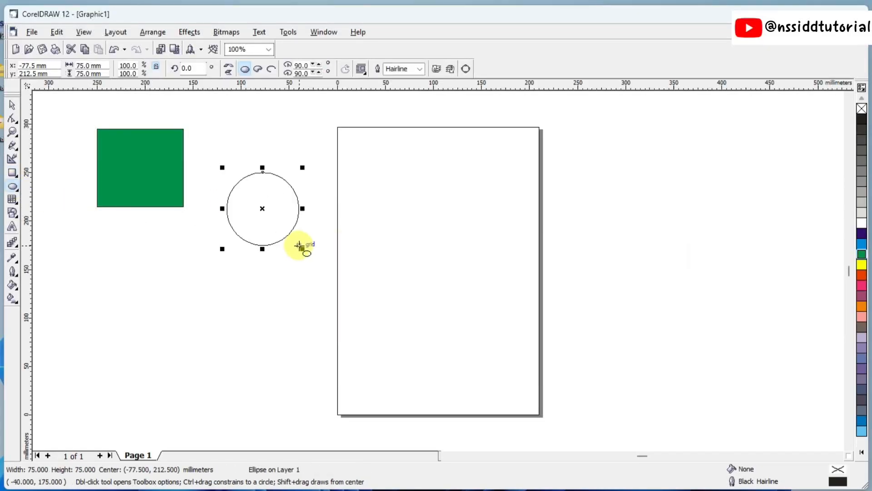
left_click(861, 245)
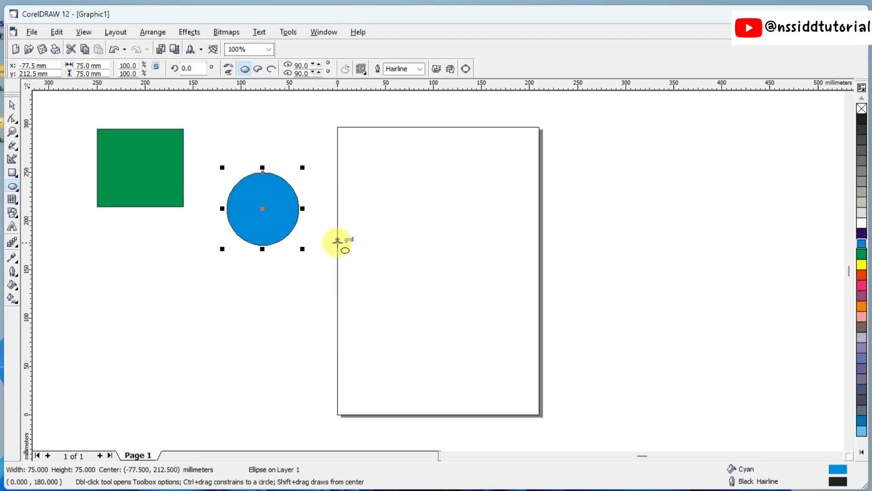
Draw a rectangle about 95 × 90 mm overlapping the page's upper-left corner and fill it red.
key("F6")
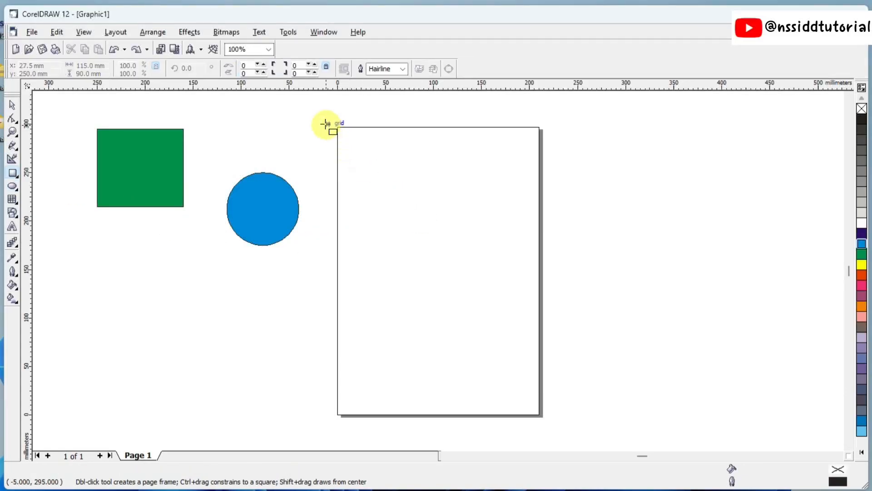
left_click_drag(325, 123, 408, 201)
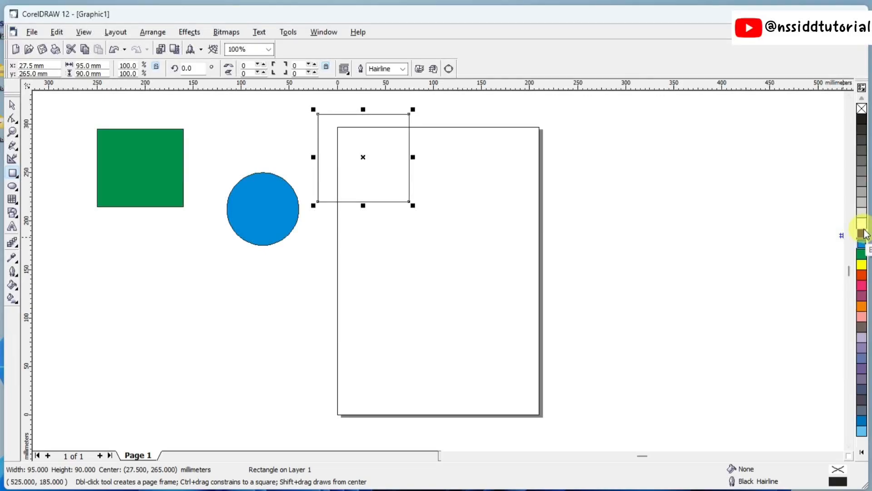
left_click(862, 275)
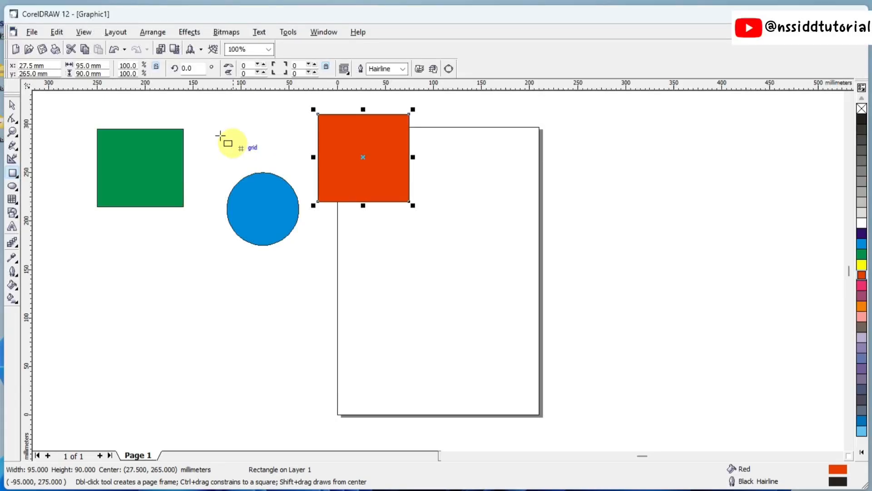
Undo the red rectangle's fill and its creation.
left_click(57, 32)
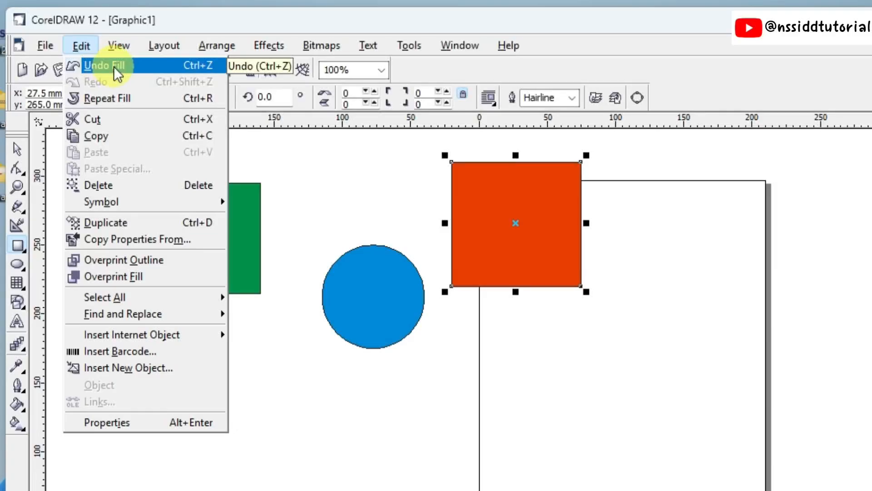
left_click(111, 65)
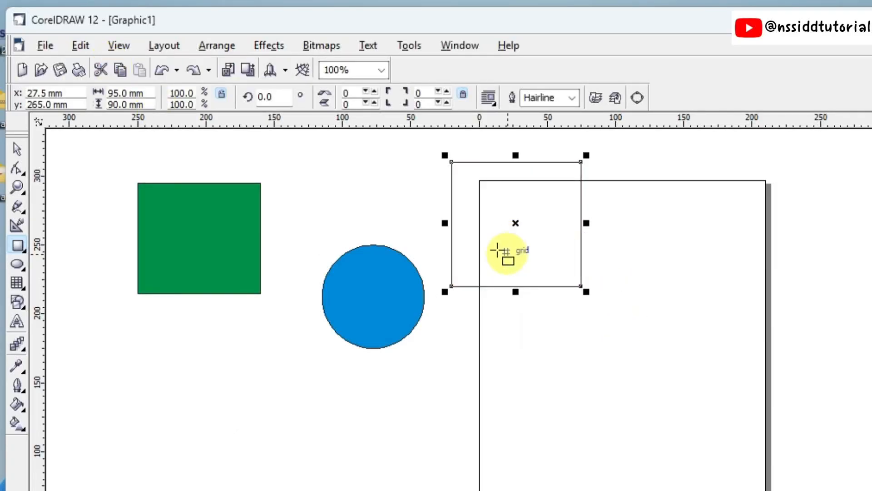
left_click(79, 45)
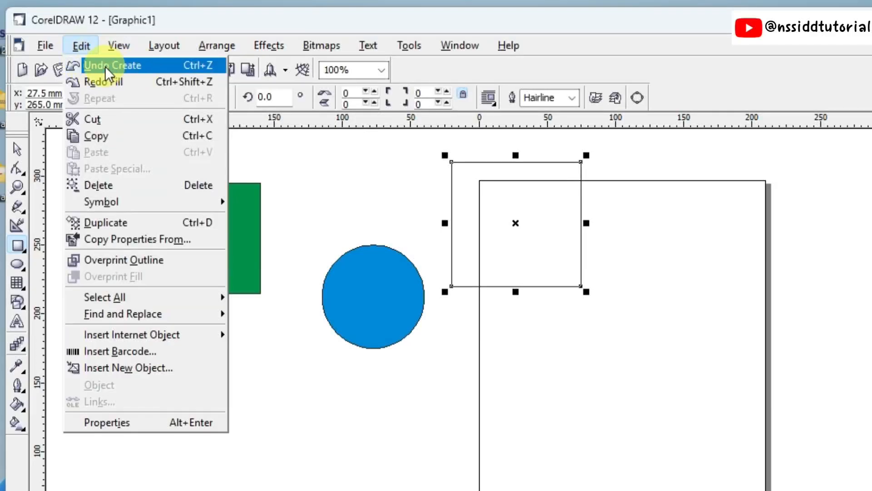
left_click(122, 65)
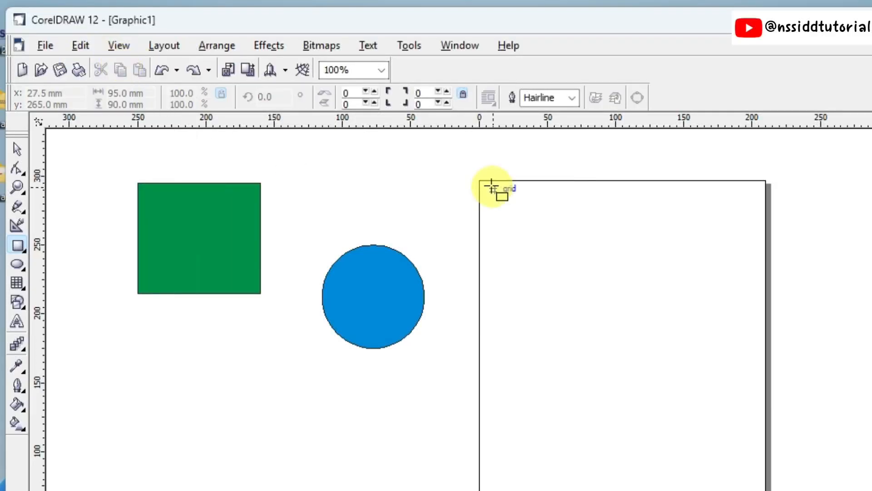
Undo the cyan circle's fill and its creation.
left_click(82, 47)
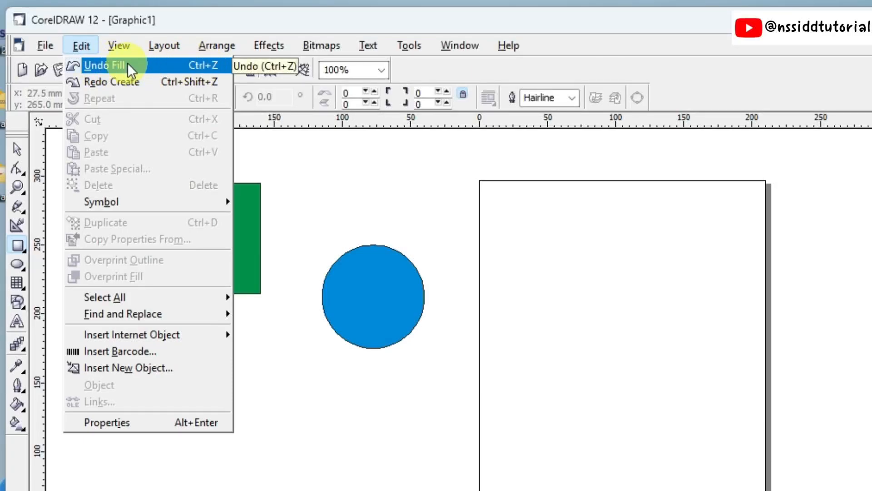
left_click(129, 63)
left_click(81, 45)
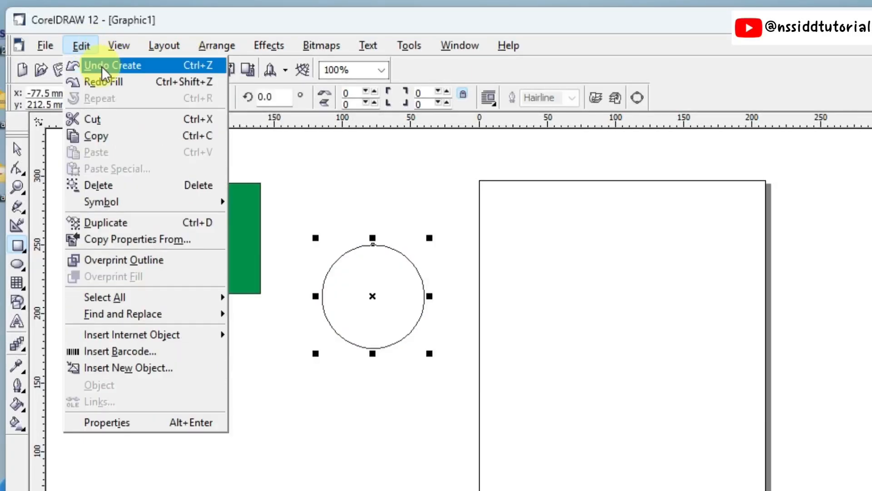
left_click(102, 65)
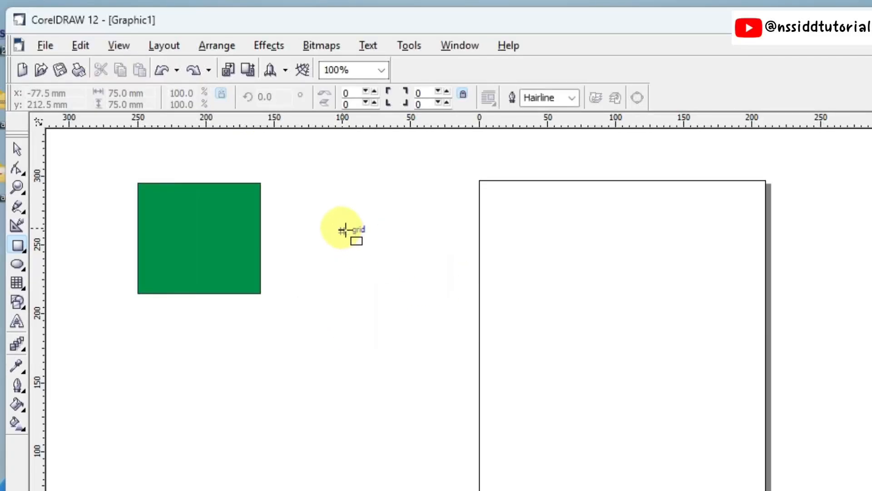
Draw a rectangle about 130 × 100 mm across the page's left edge, and undo its creation.
left_click_drag(343, 231, 472, 327)
left_click_drag(516, 365, 520, 367)
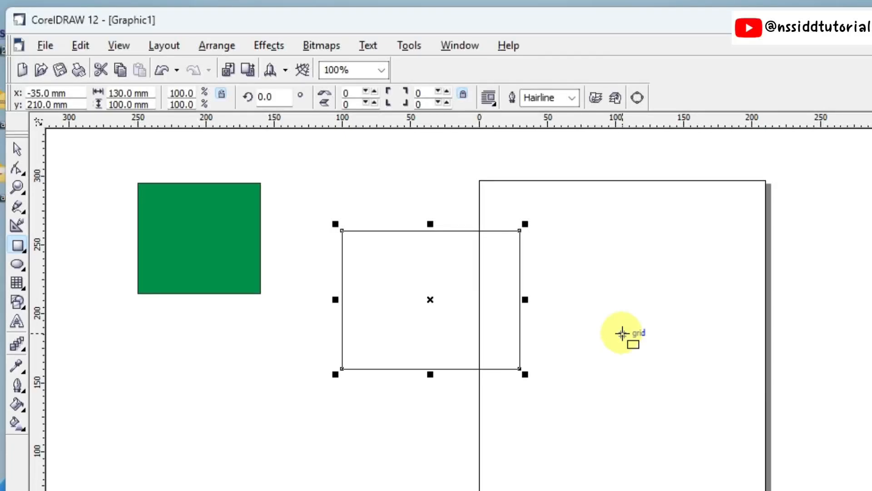
key("ctrl+z")
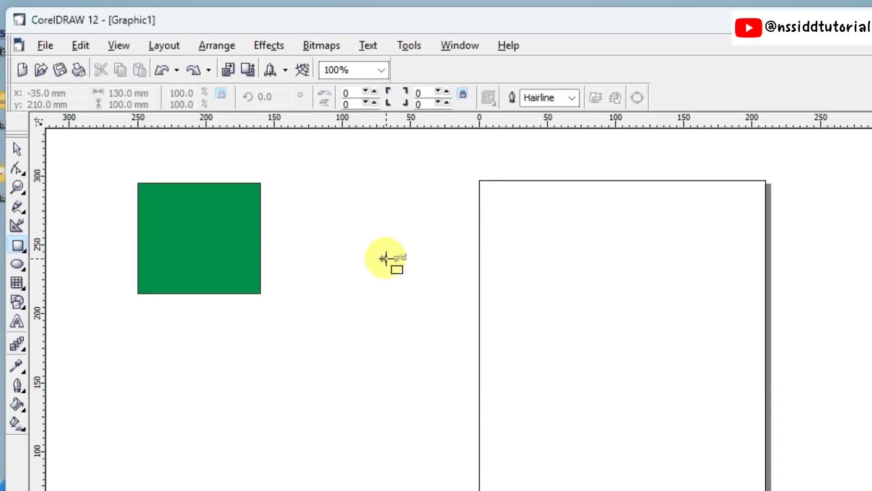
Redo the creation of the rectangle crossing the page's left edge.
left_click(82, 45)
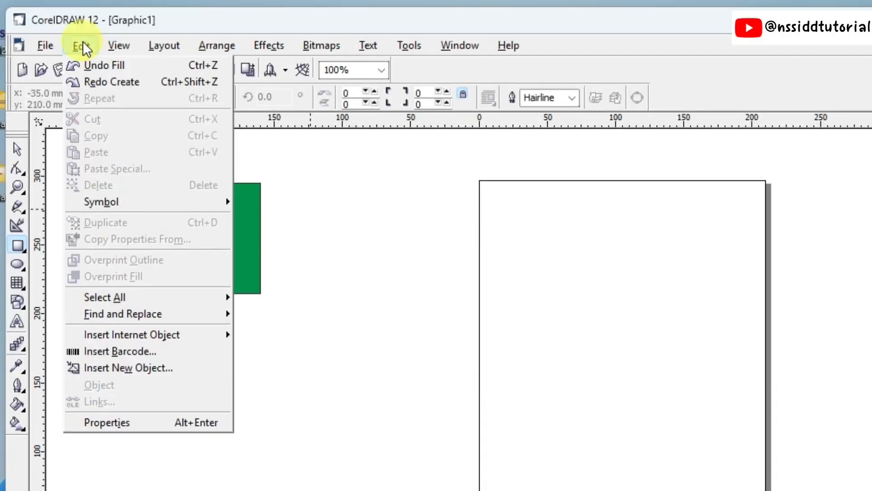
left_click(113, 84)
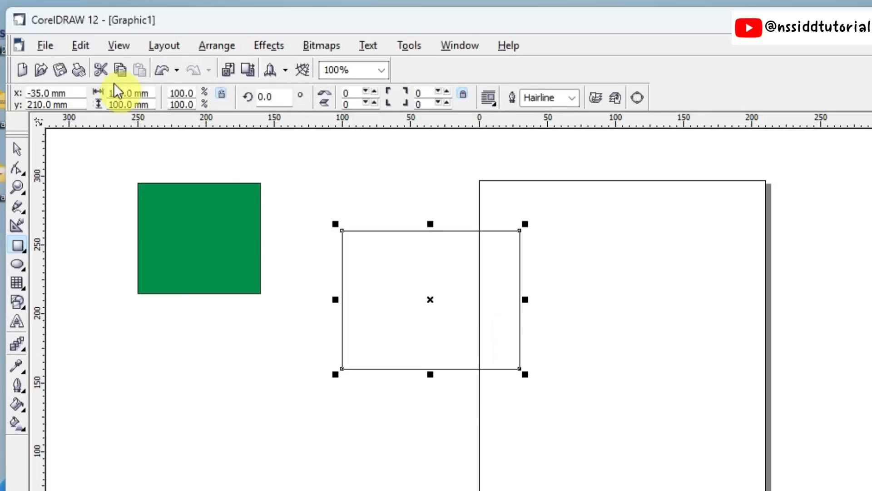
left_click(82, 46)
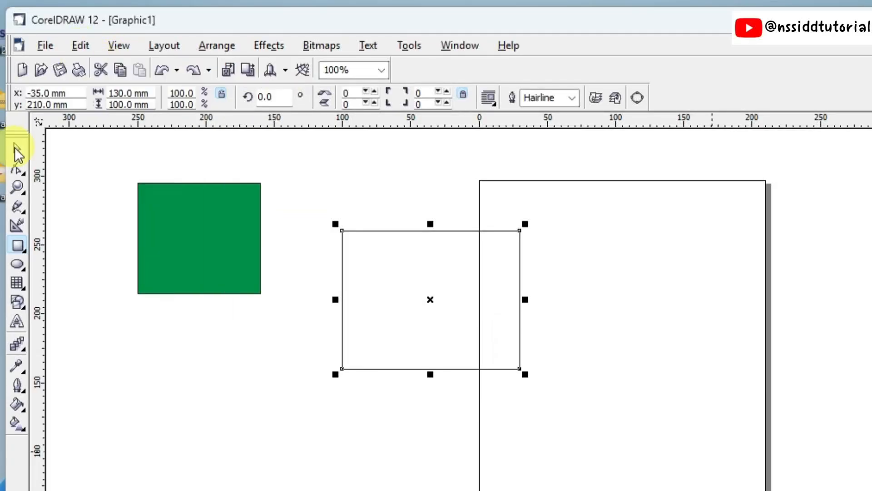
Select both the green rectangle and the unfilled rectangle and delete them.
left_click(14, 147)
left_click_drag(103, 160, 644, 440)
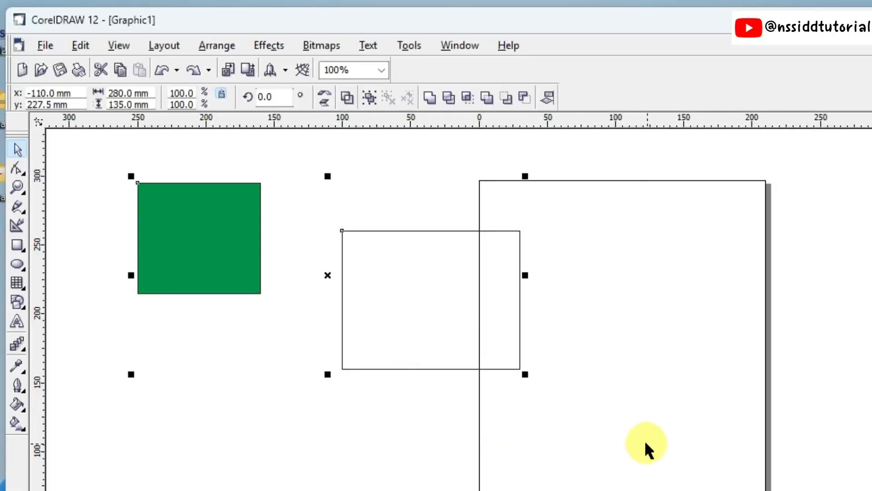
key("Delete")
Draw a rectangle about 112 × 91 mm in the empty area left of the page and fill it green.
left_click(18, 245)
left_click_drag(134, 189, 286, 314)
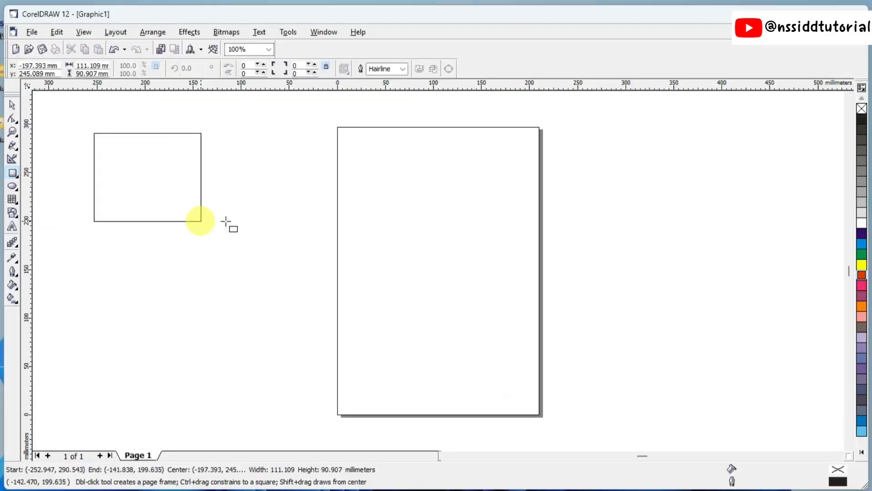
left_click_drag(225, 221, 203, 221)
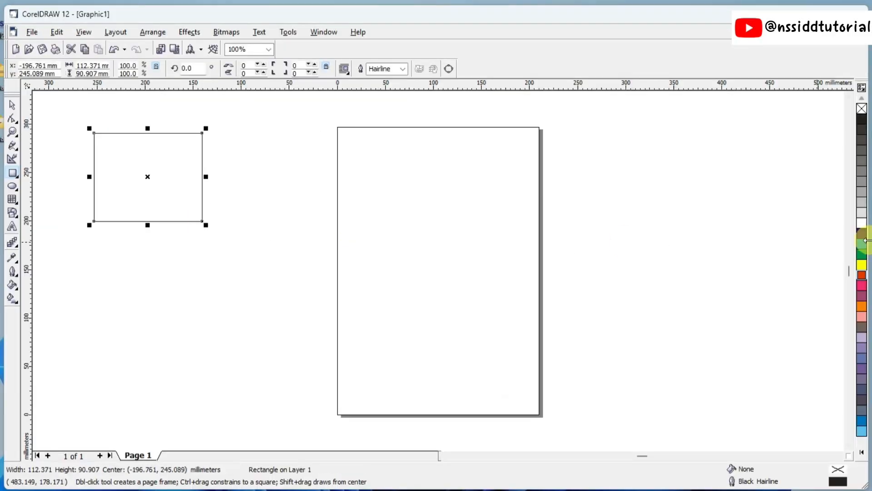
left_click(862, 253)
Draw an ellipse about 136 × 104 mm across the page's left edge and fill it yellow.
left_click(13, 187)
left_click_drag(270, 170, 408, 279)
left_click(862, 264)
Draw a rectangle about 133 × 112 mm over the page's upper-right corner and fill it cyan.
left_click(13, 173)
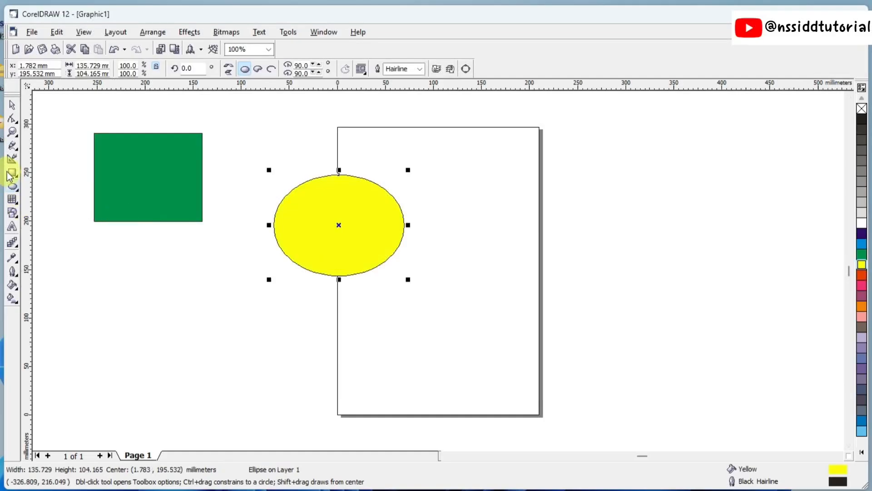
left_click_drag(424, 129, 552, 238)
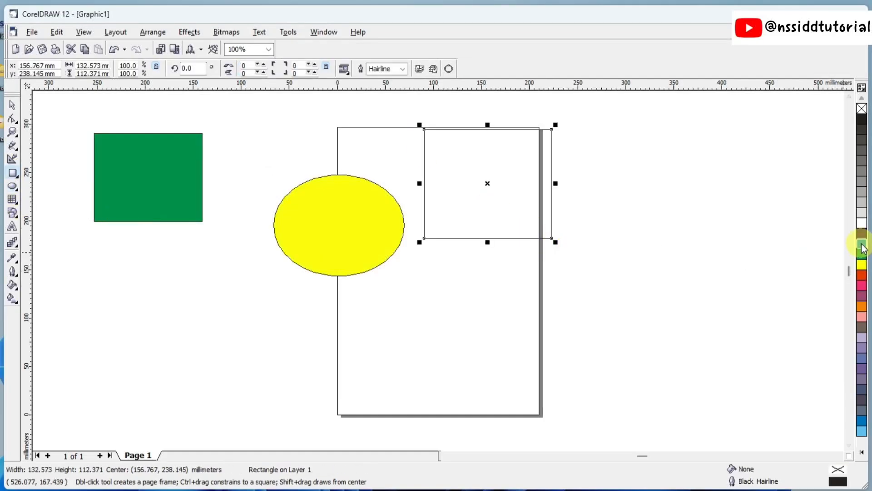
left_click(862, 244)
Undo the cyan fill of the rectangle at the page's upper-right corner, and redo it.
left_click(57, 32)
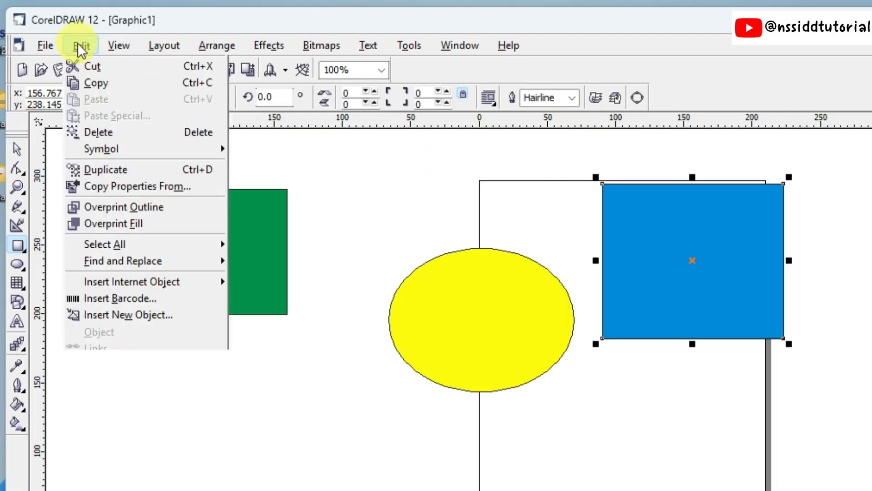
left_click(75, 46)
left_click(57, 32)
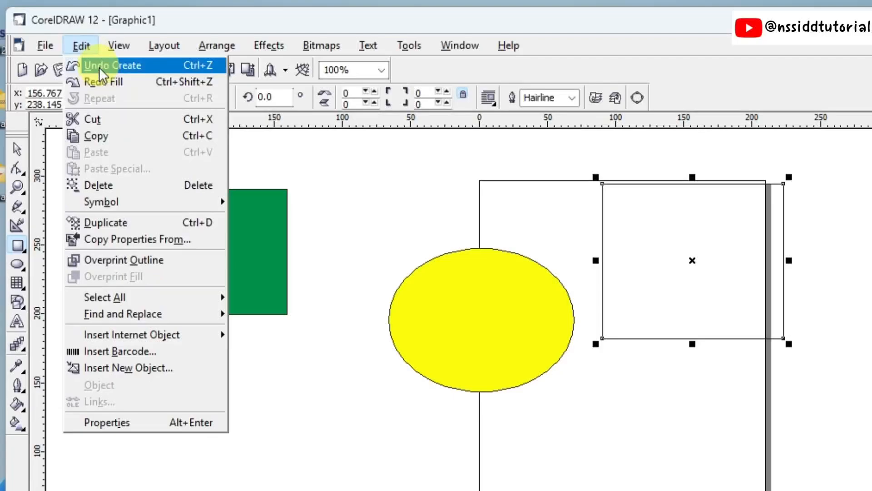
left_click(103, 81)
Undo the cyan rectangle's fill and its creation.
left_click(81, 45)
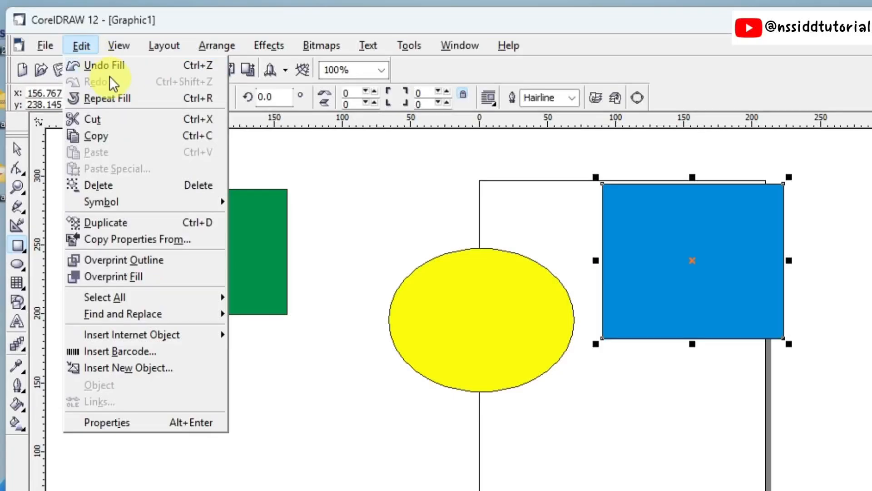
left_click(106, 66)
left_click(78, 43)
left_click(106, 66)
Undo the yellow ellipse's fill and its creation.
left_click(81, 46)
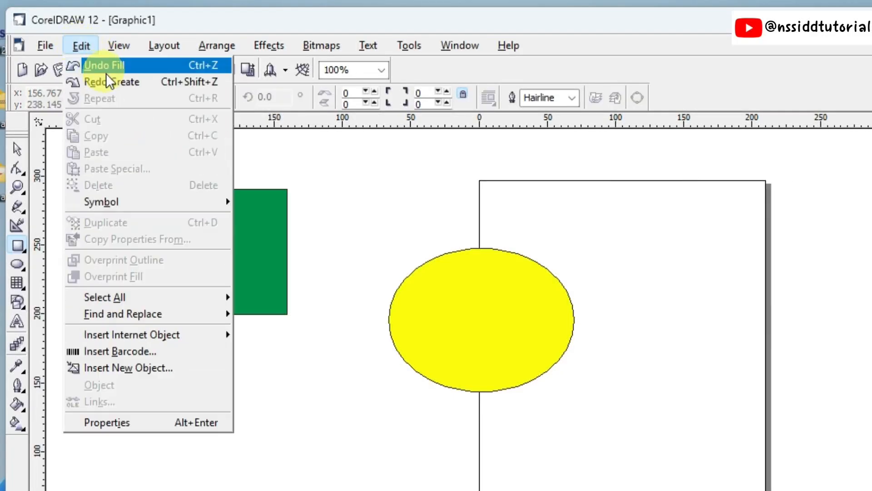
left_click(105, 66)
left_click(79, 46)
left_click(107, 66)
Undo the green rectangle's fill and its creation.
left_click(82, 46)
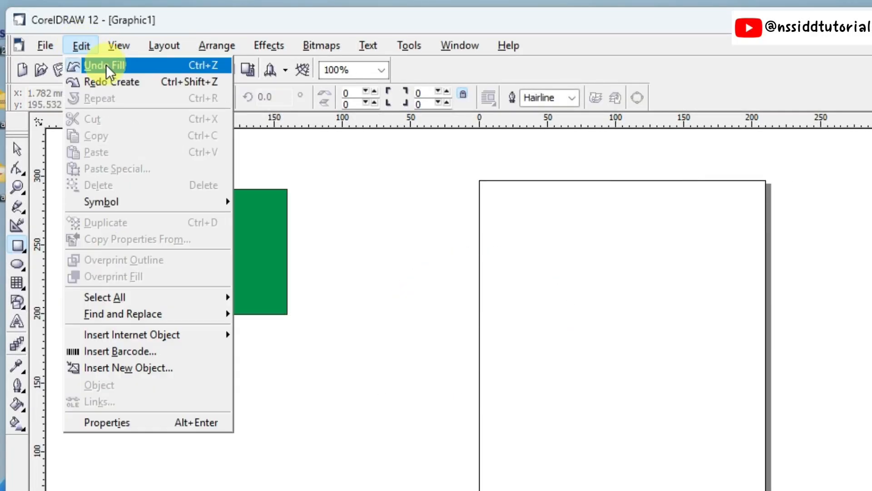
left_click(105, 65)
left_click(92, 48)
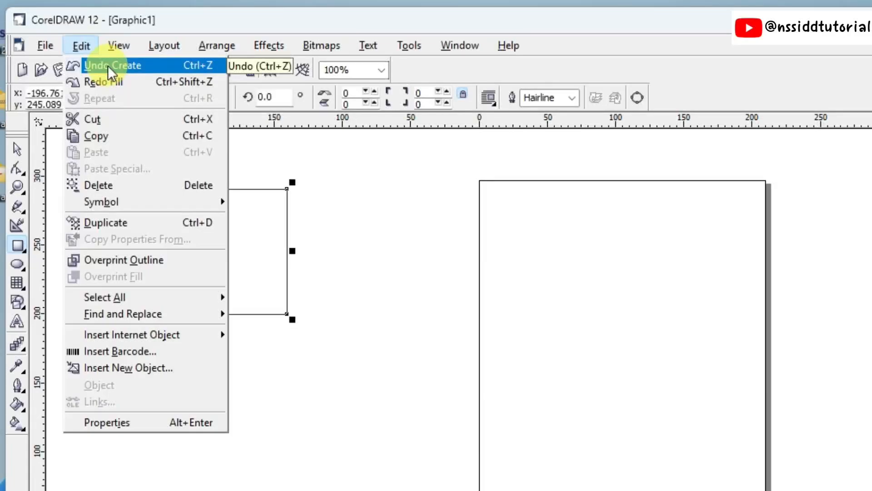
left_click(107, 65)
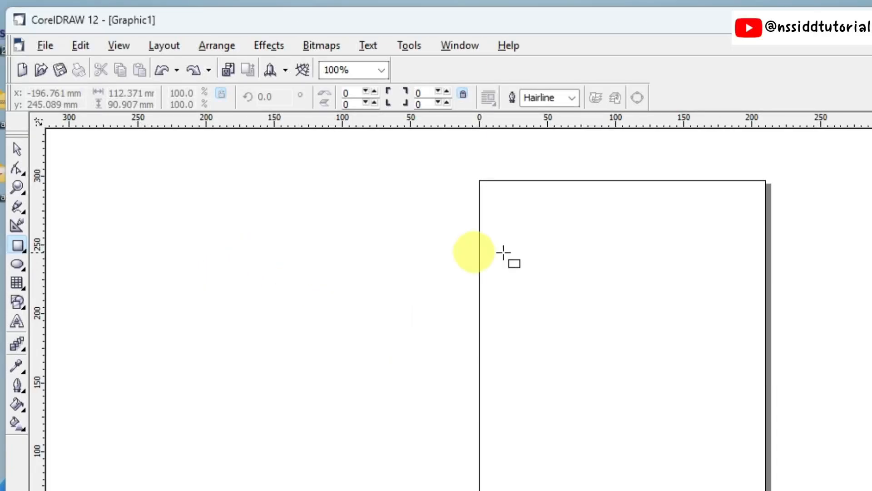
Redo the creation of the green rectangle and its fill.
left_click(76, 44)
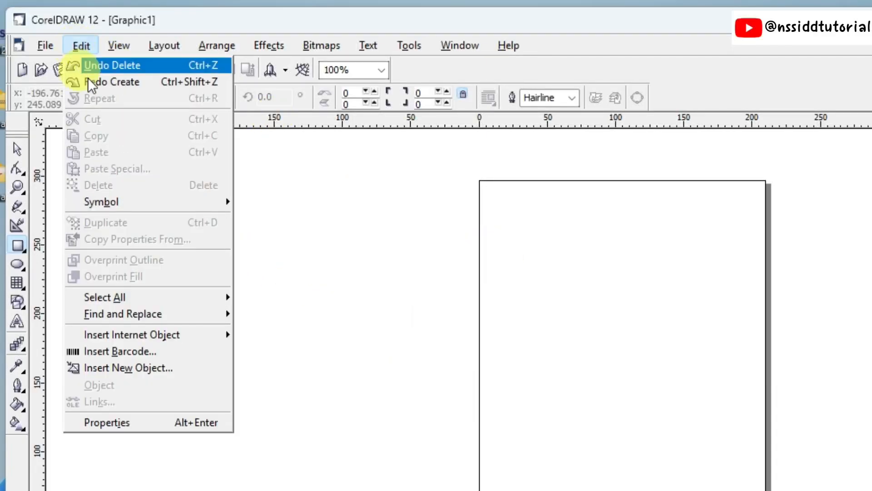
left_click(117, 81)
left_click(80, 45)
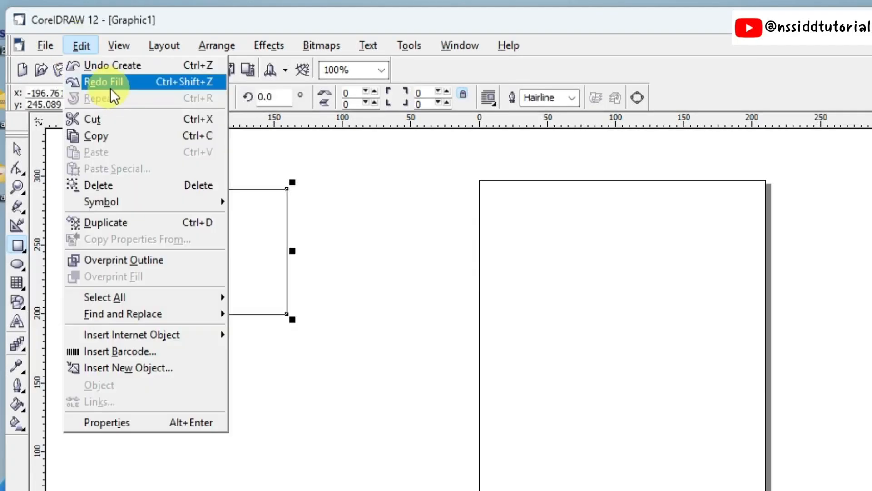
left_click(116, 80)
Redo the creation of the yellow ellipse and its fill.
left_click(82, 46)
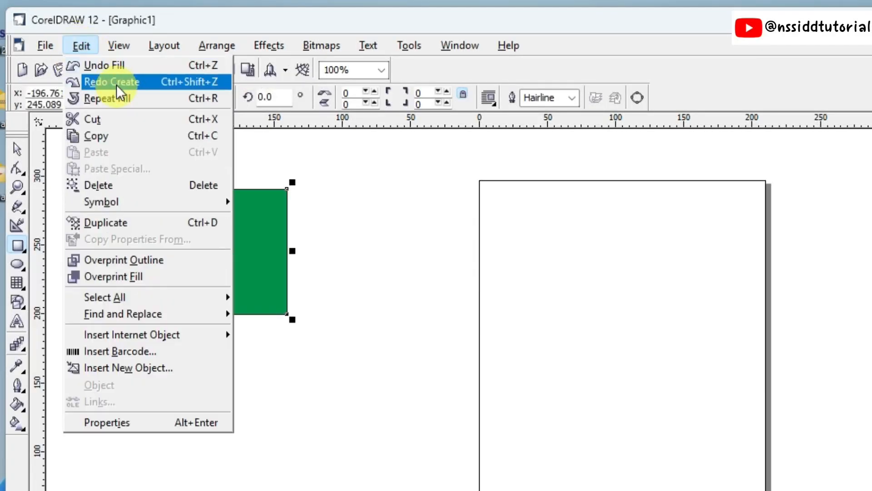
left_click(117, 85)
left_click(88, 44)
left_click(120, 82)
Redo the creation of the cyan rectangle and its fill.
left_click(82, 44)
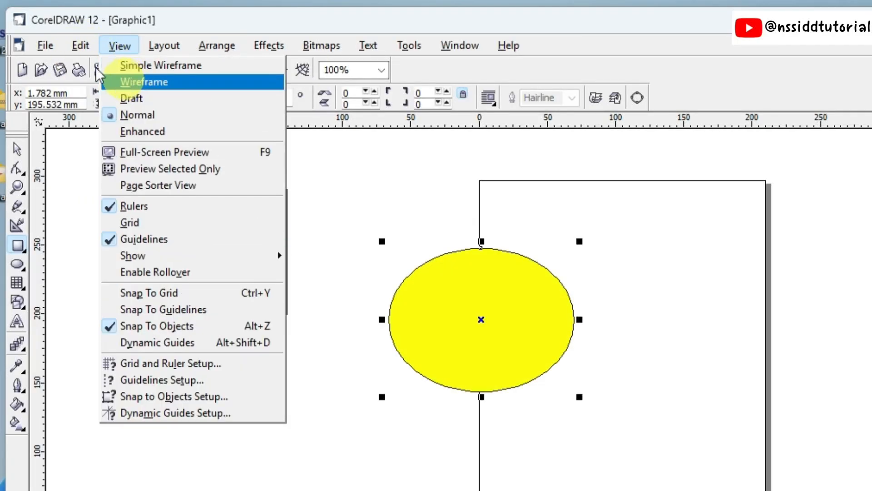
left_click(103, 81)
left_click(81, 45)
left_click(118, 81)
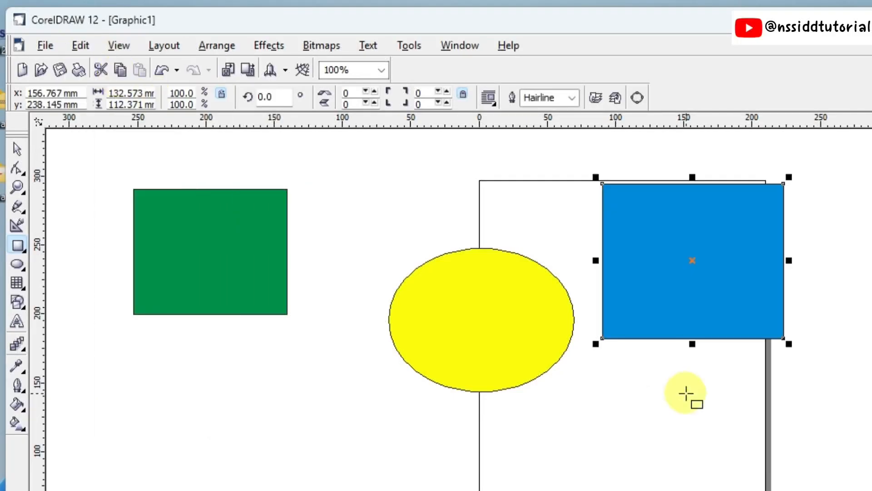
Look up the Repeat command and clear the green, yellow and cyan shapes from the drawing.
left_click(78, 44)
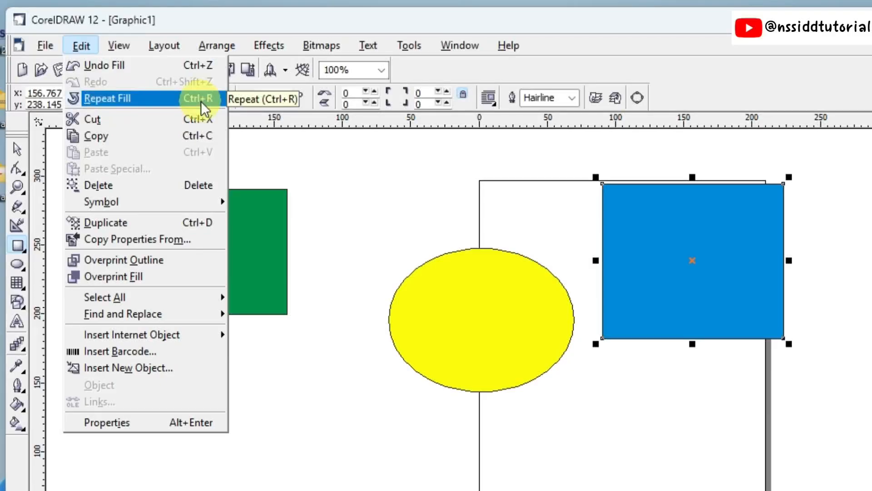
left_click(468, 441)
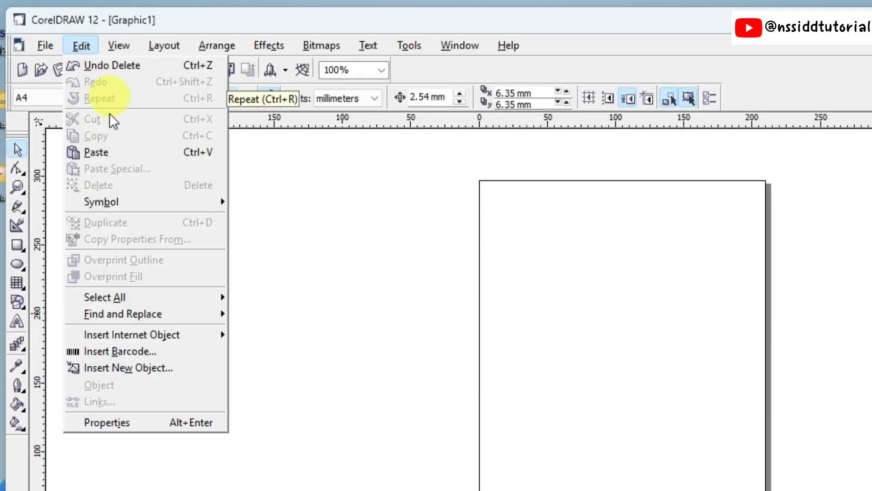
left_click(342, 279)
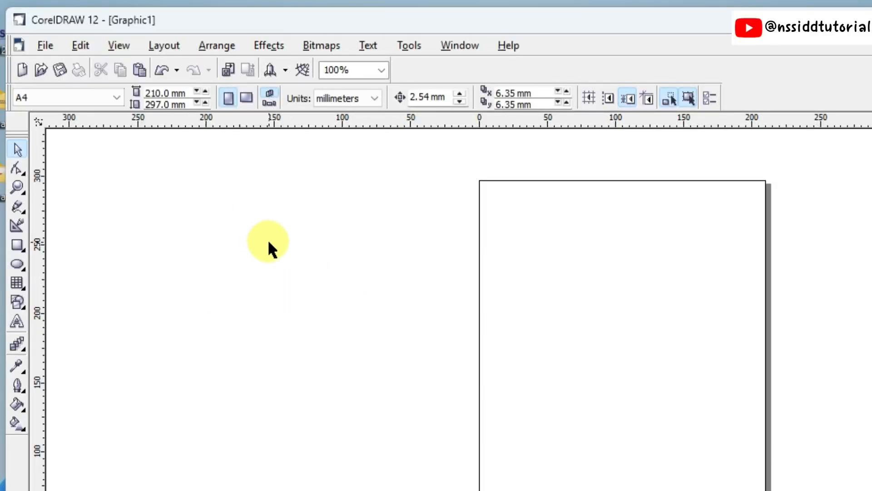
Draw a rectangle about 74 × 74 mm left of the page and place a duplicate about 94 mm to its right.
left_click(18, 246)
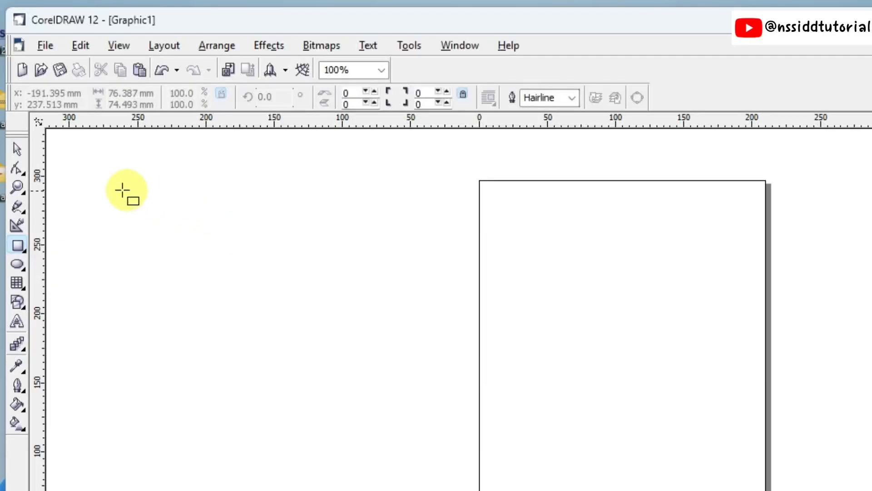
left_click_drag(125, 188, 226, 289)
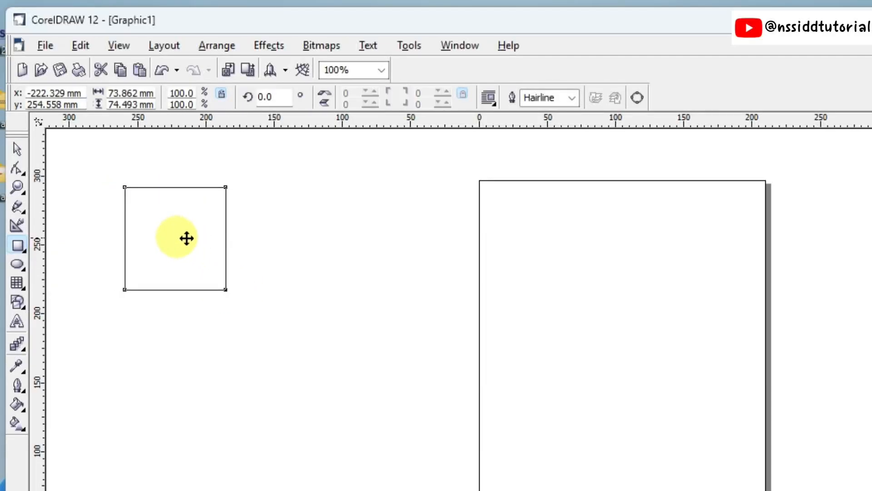
left_click_drag(184, 238, 303, 238)
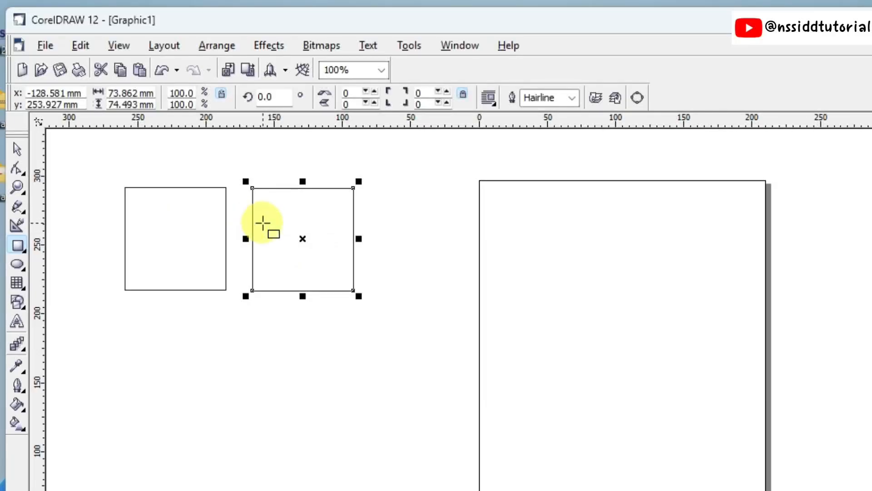
Repeat the duplication four times to extend the row to six equally spaced rectangles.
left_click(80, 45)
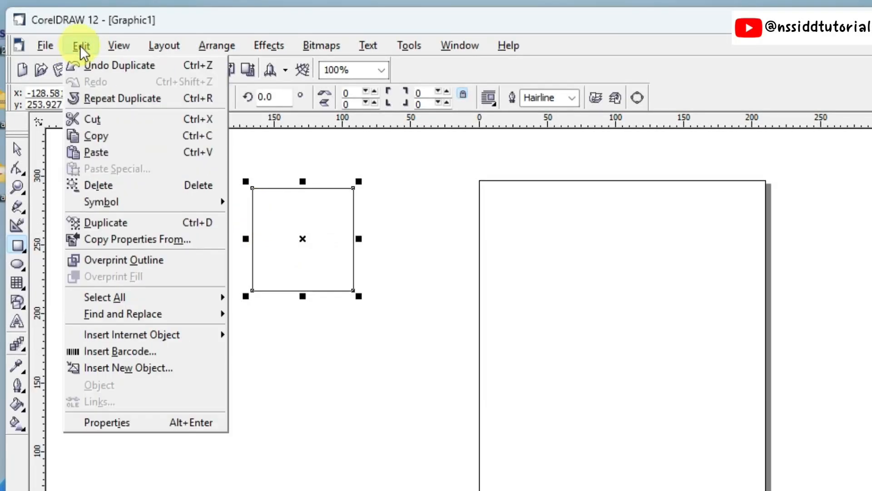
left_click(101, 99)
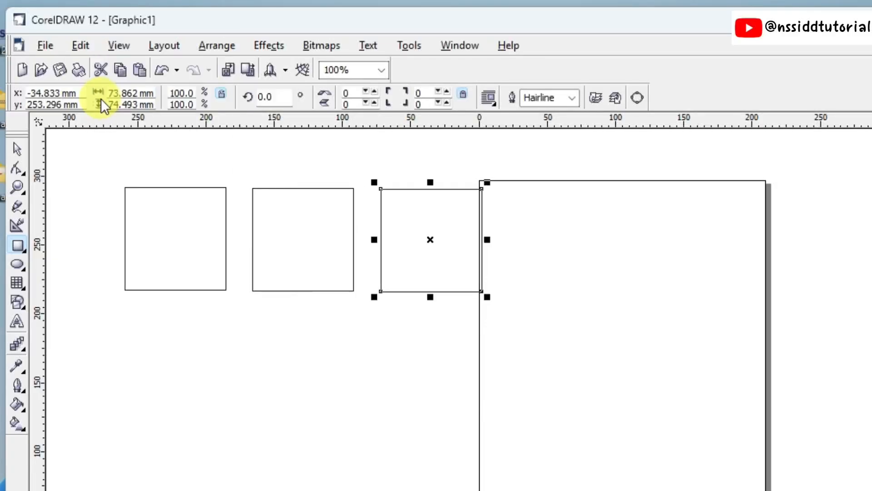
left_click(81, 47)
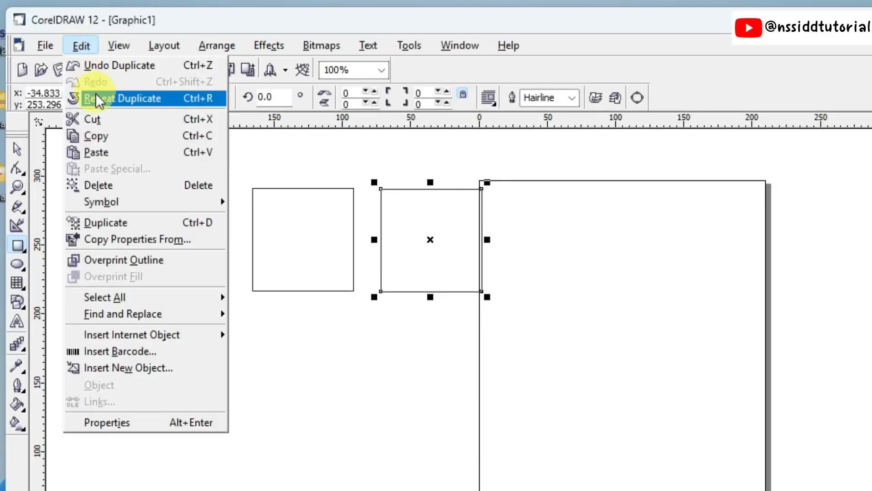
left_click(95, 94)
left_click(85, 42)
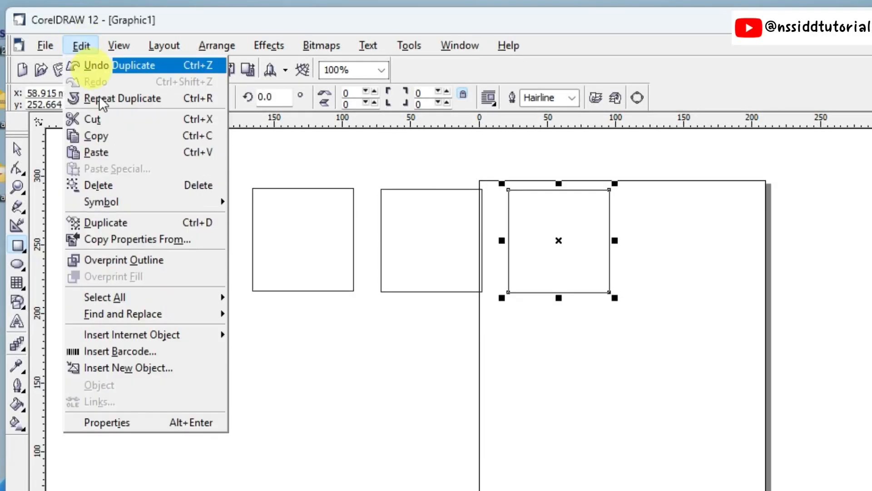
left_click(102, 97)
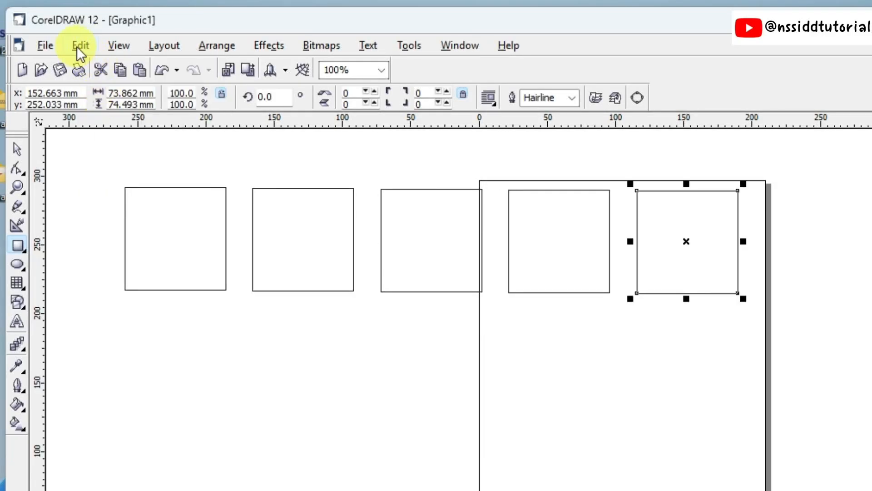
left_click(80, 43)
left_click(91, 96)
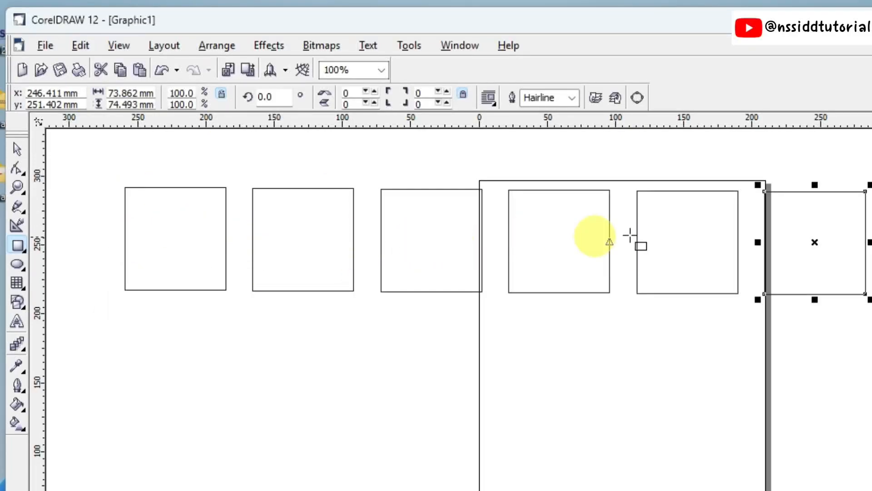
Duplicate the whole row of six rectangles about 87 mm below, and repeat the duplication for a third row.
left_click(17, 148)
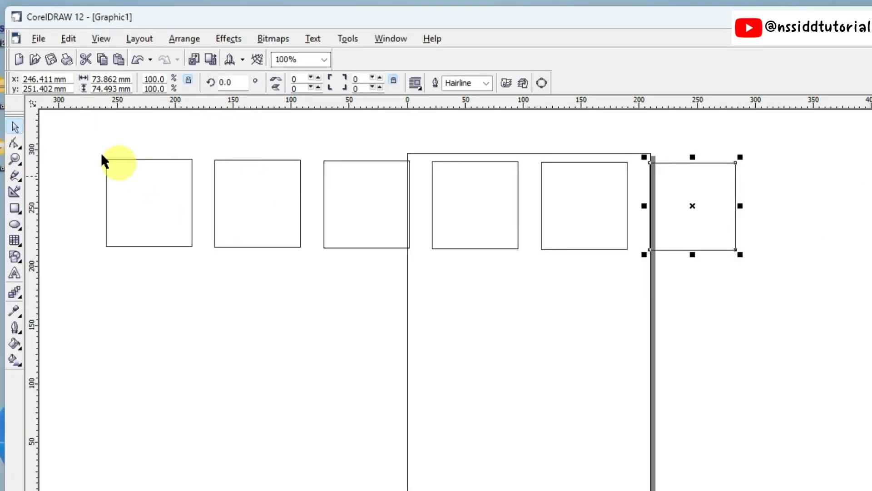
left_click_drag(91, 137, 766, 284)
left_click_drag(421, 204, 420, 307)
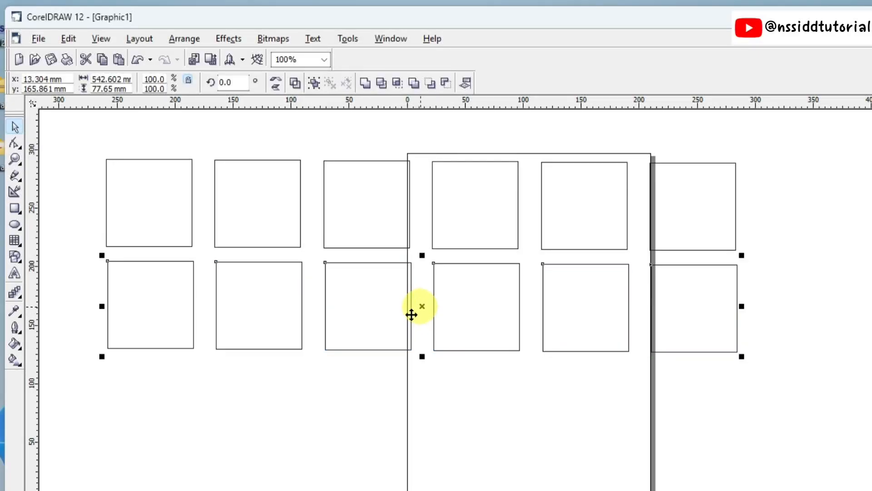
left_click(68, 39)
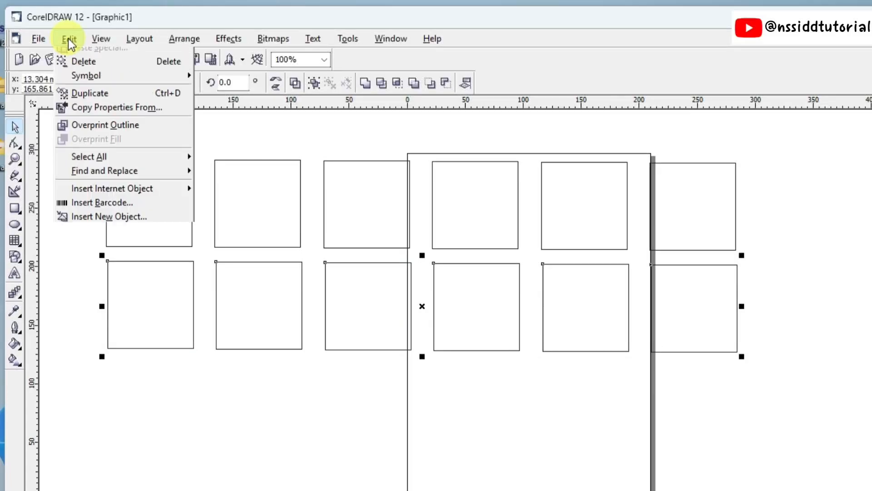
left_click(93, 84)
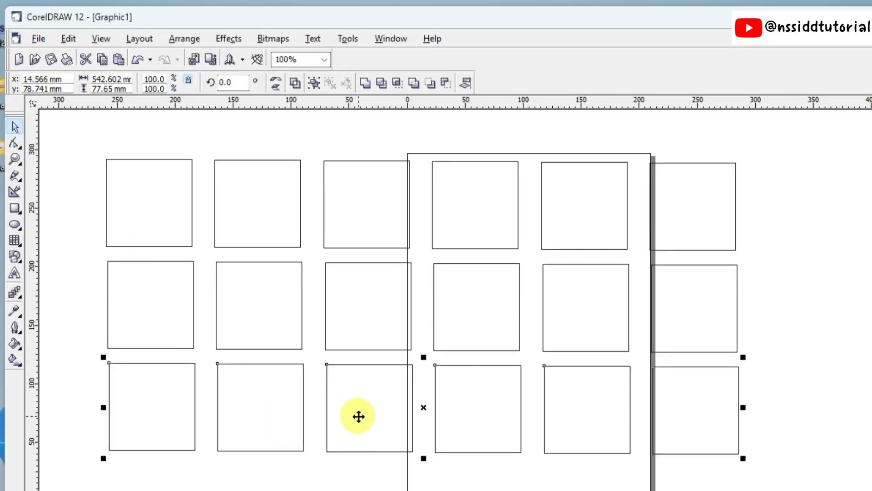
left_click(68, 38)
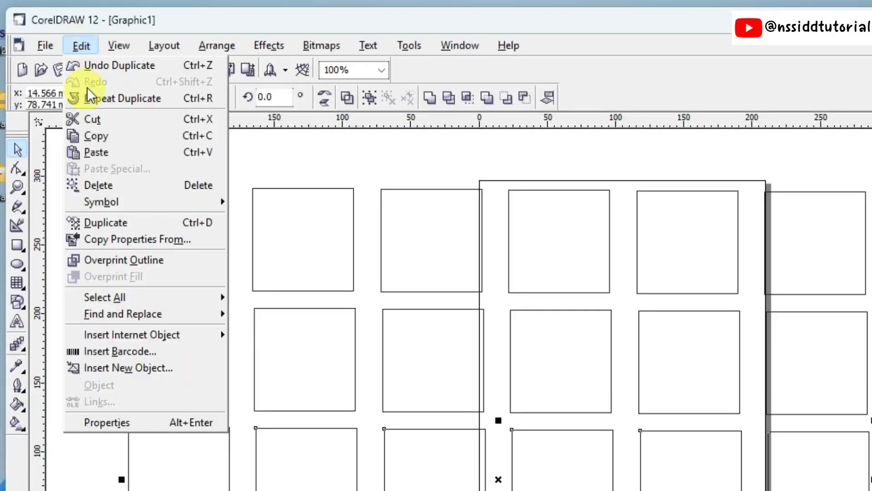
left_click(99, 99)
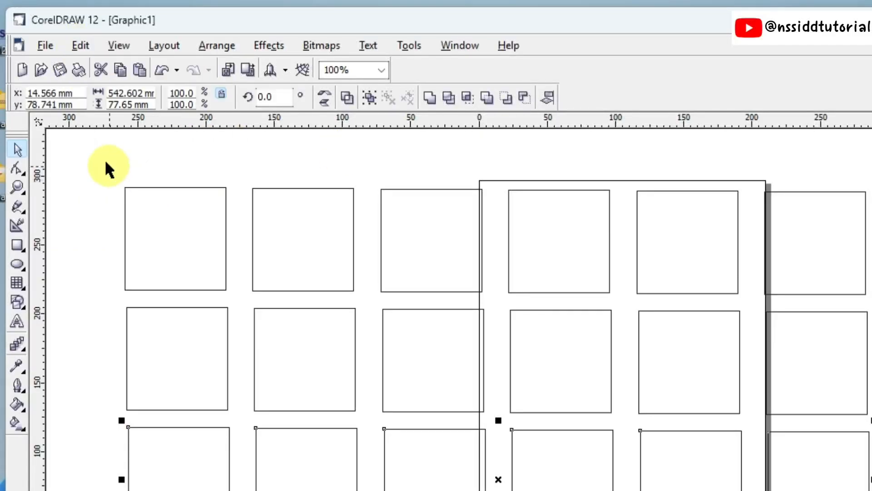
Select all three rows of rectangles and delete them.
left_click_drag(105, 163, 863, 486)
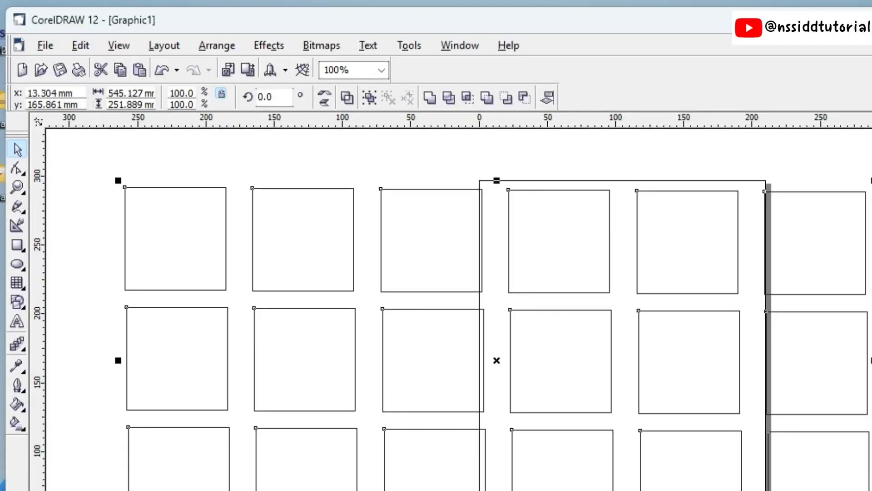
key("Delete")
Draw a circle about 116 mm in diameter left of the page and duplicate it about 82 mm to the right, overlapping.
key("F7")
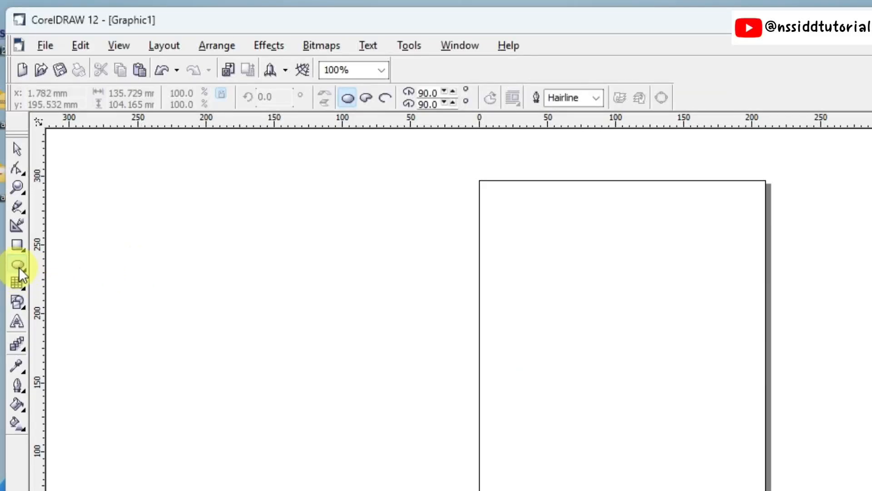
left_click_drag(129, 205, 277, 361)
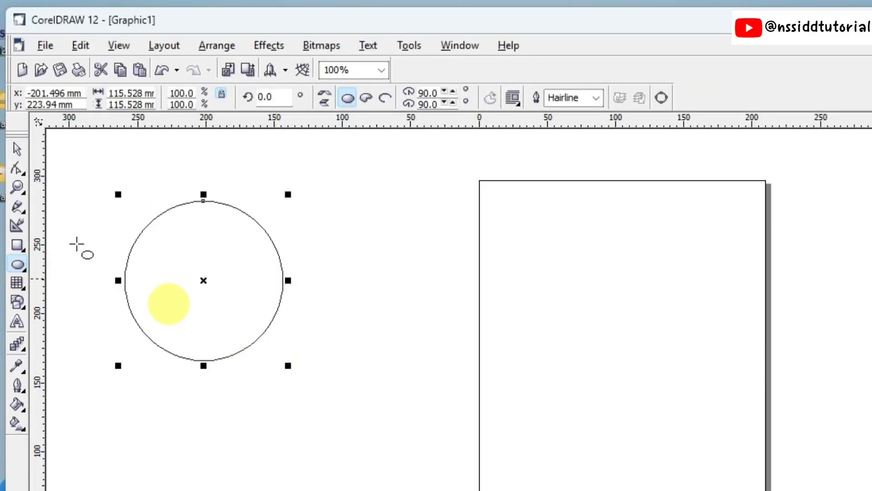
left_click(17, 155)
left_click_drag(204, 280, 315, 280)
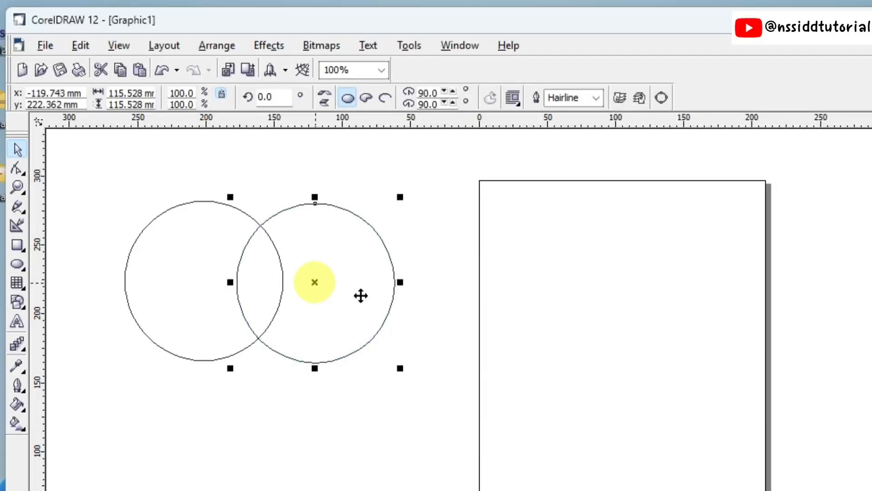
Intersect the two overlapping circles and move the resulting leaf shape out beside the page's left edge.
left_click(486, 342)
left_click_drag(107, 179, 451, 386)
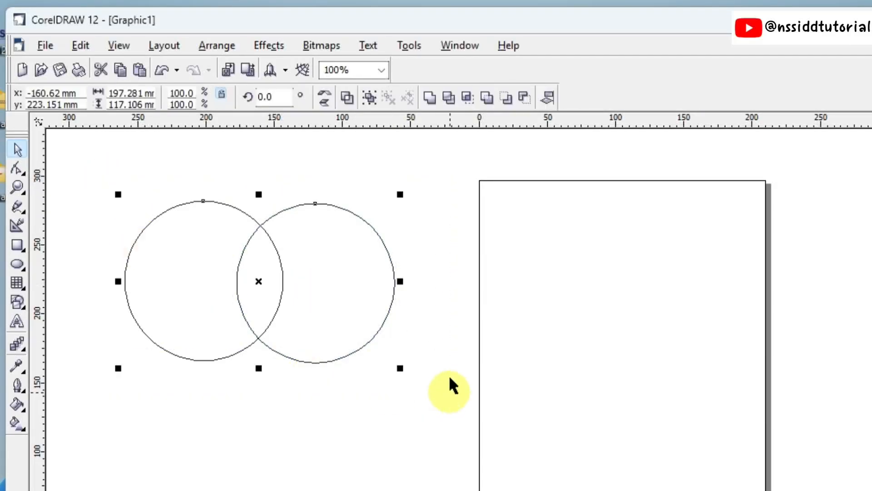
left_click(468, 97)
left_click_drag(259, 283, 447, 236)
Delete the two original circles, keeping only the leaf shape.
left_click(435, 334)
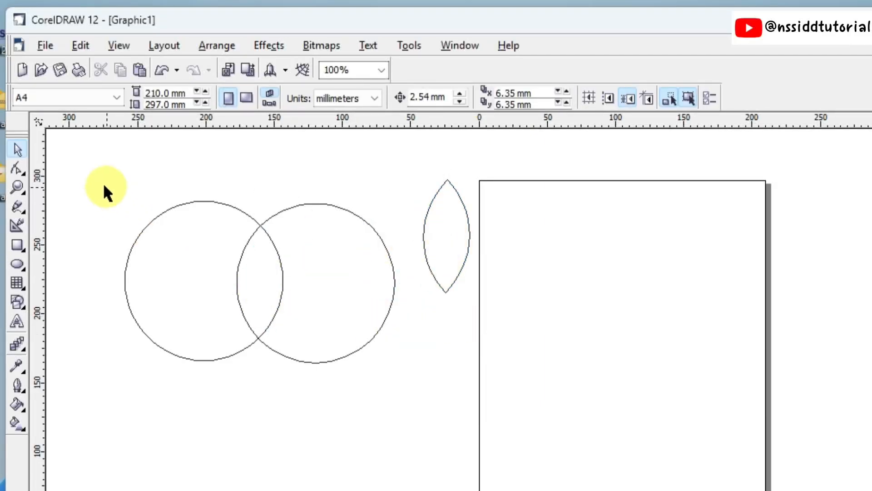
left_click_drag(103, 189, 403, 390)
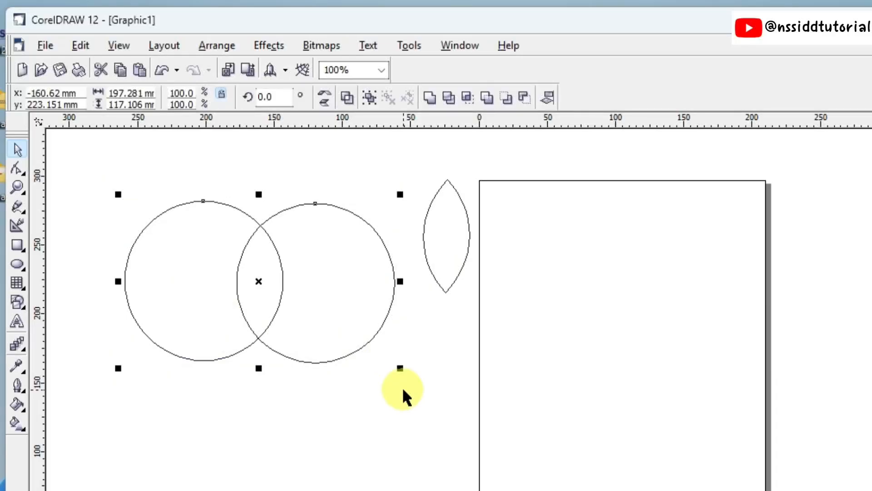
key("Delete")
Move the leaf shape farther left of the page, enlarge it to about 65 × 158 mm and fill it green.
left_click_drag(441, 245, 209, 252)
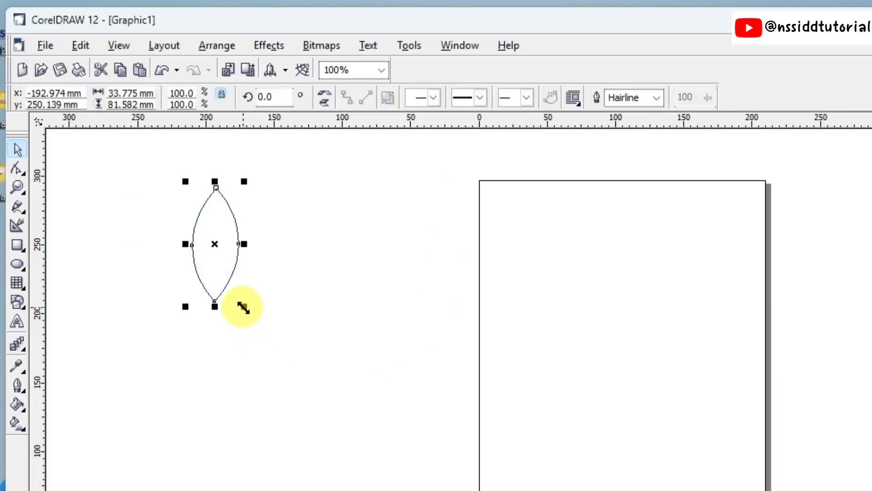
left_click_drag(244, 307, 350, 404)
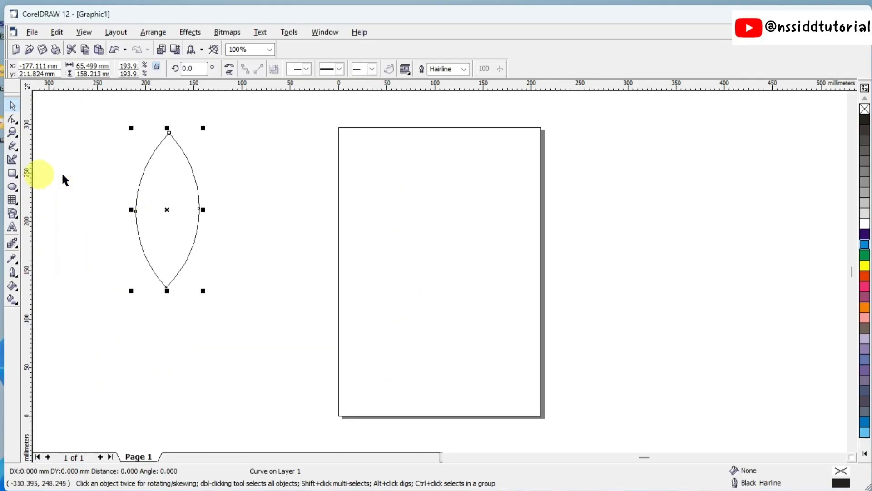
left_click(865, 254)
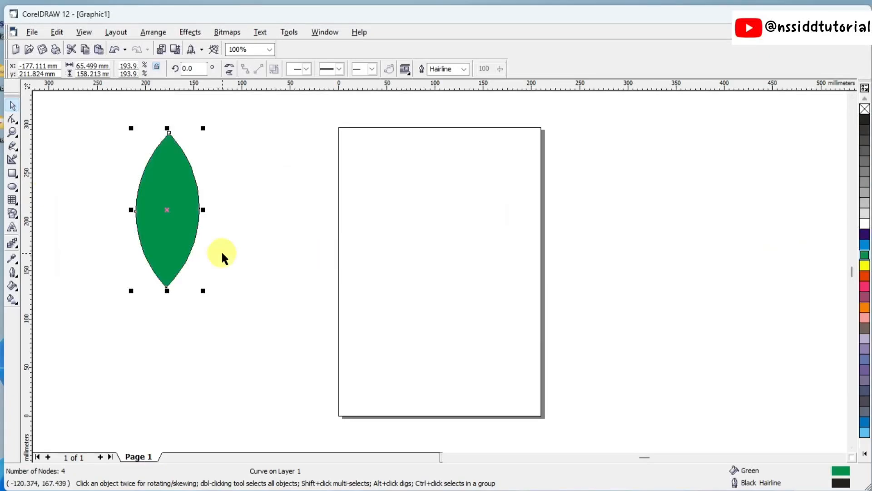
Apply a linear transparency to the green leaf, running horizontally from its left edge to its middle.
left_click(13, 243)
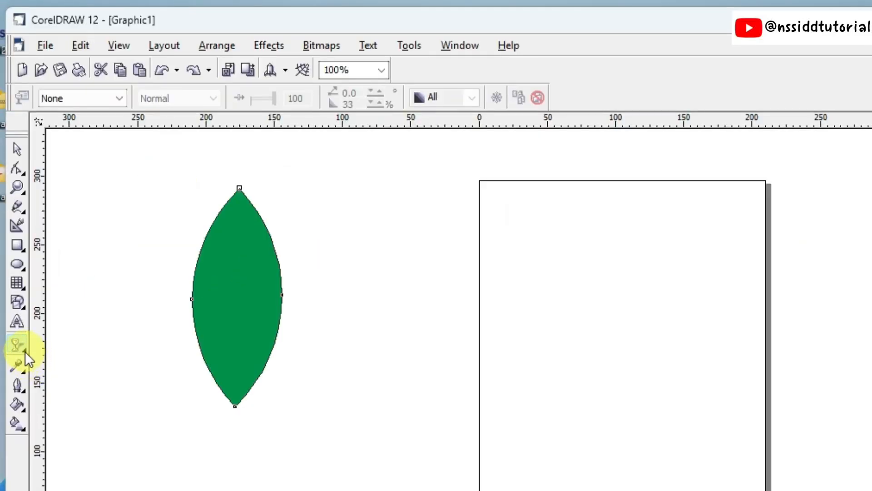
left_click(25, 350)
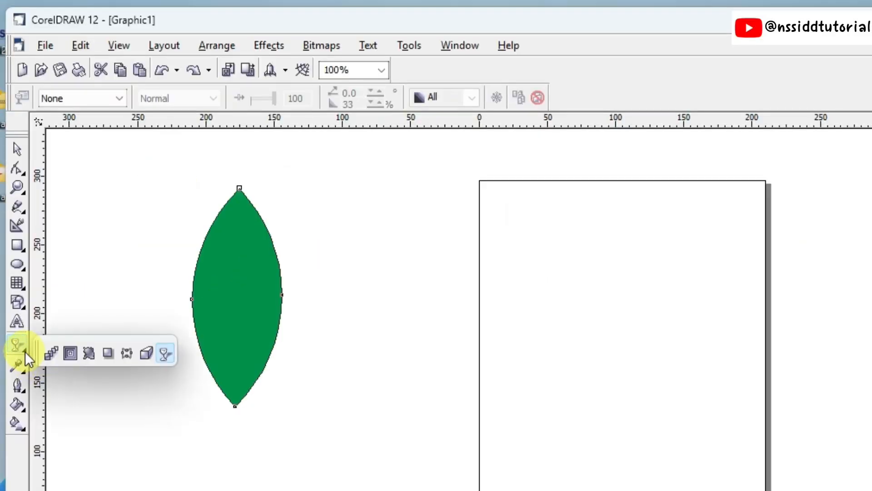
left_click(164, 354)
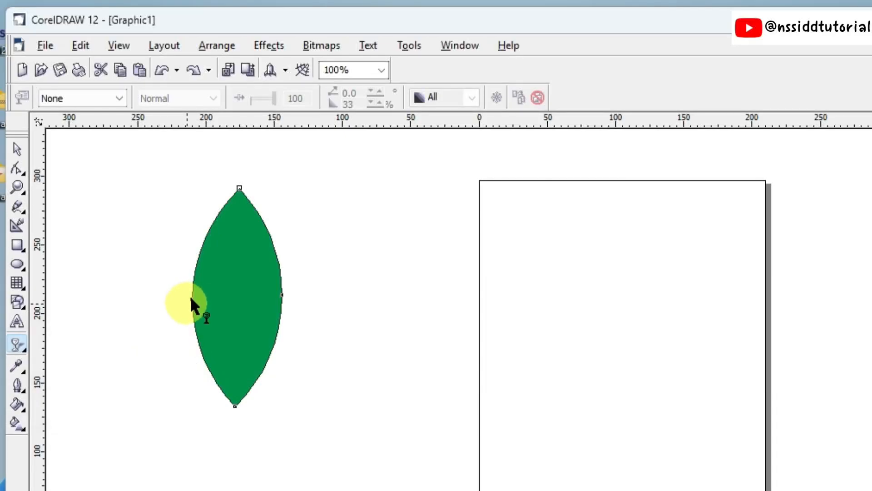
left_click_drag(192, 298, 245, 296)
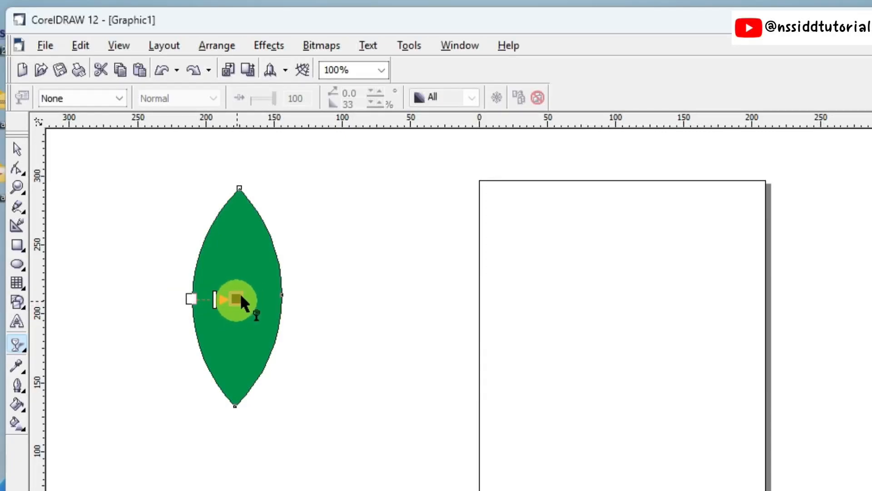
left_click_drag(241, 295, 237, 298)
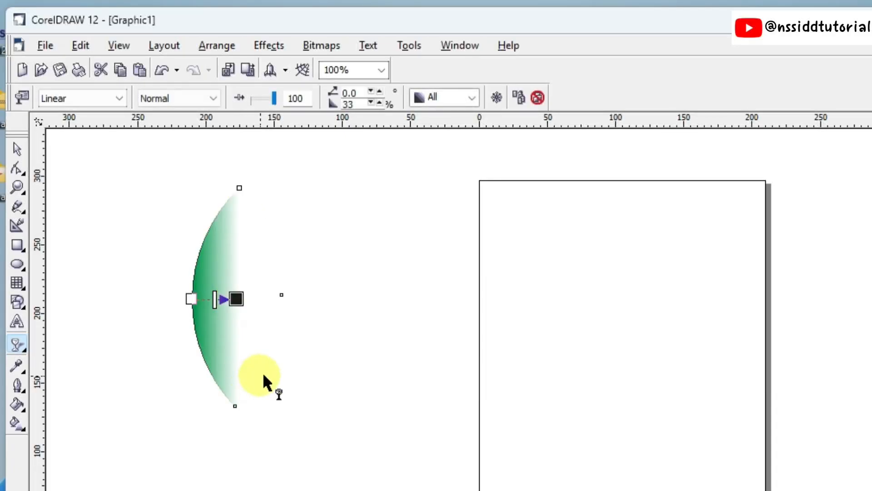
Remove the leaf's outline and create a horizontally mirrored copy directly to its right.
left_click(17, 149)
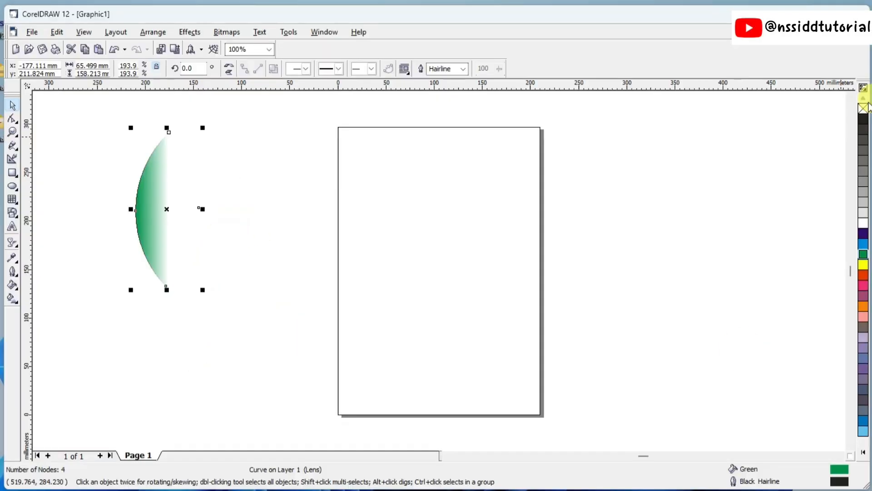
right_click(864, 109)
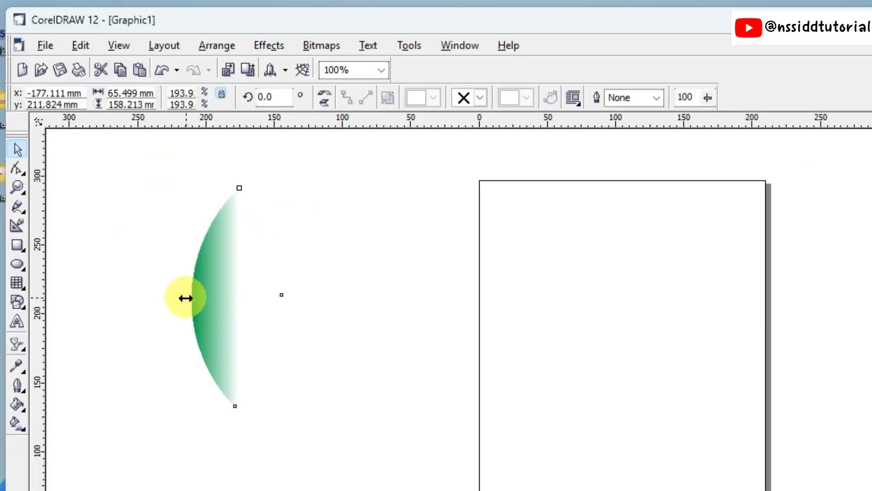
left_click_drag(185, 297, 359, 295)
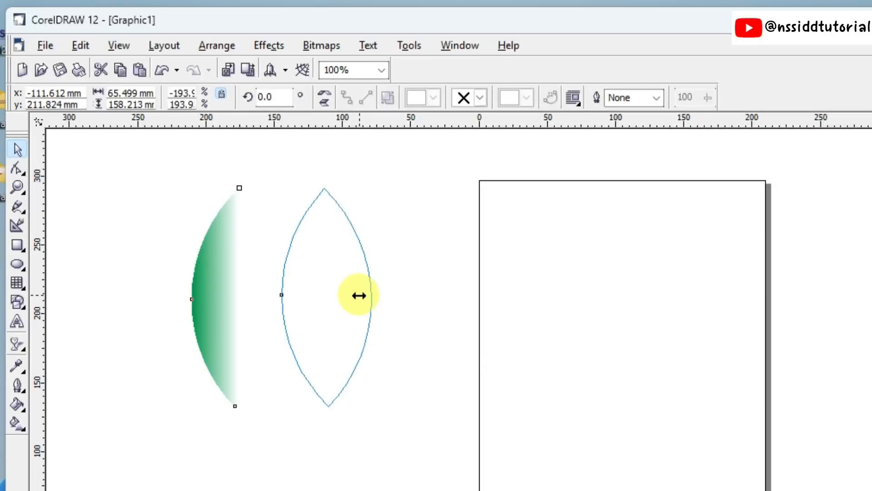
left_click_drag(358, 295, 360, 296)
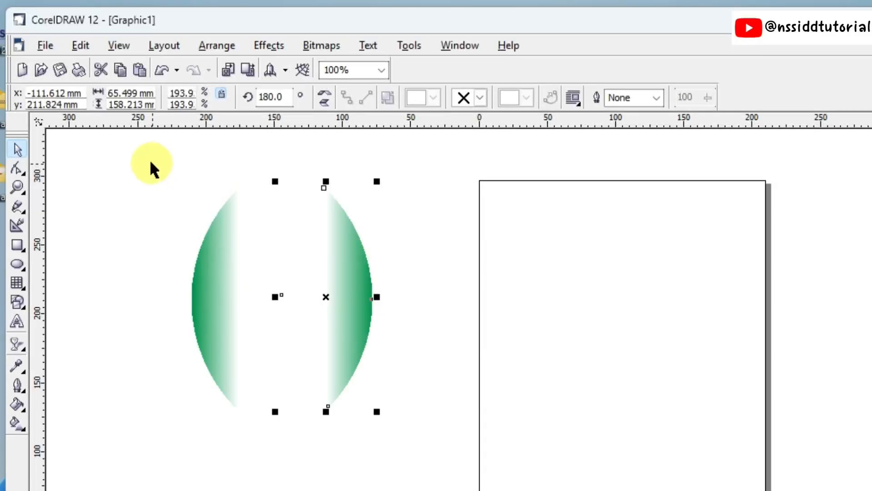
Nudge the mirrored copy left over the original until the two faded halves meet as one leaf.
key("Left")
key("Left")
key("Left")
key("Left")
key("Left")
key("Left")
key("Left")
key("Left")
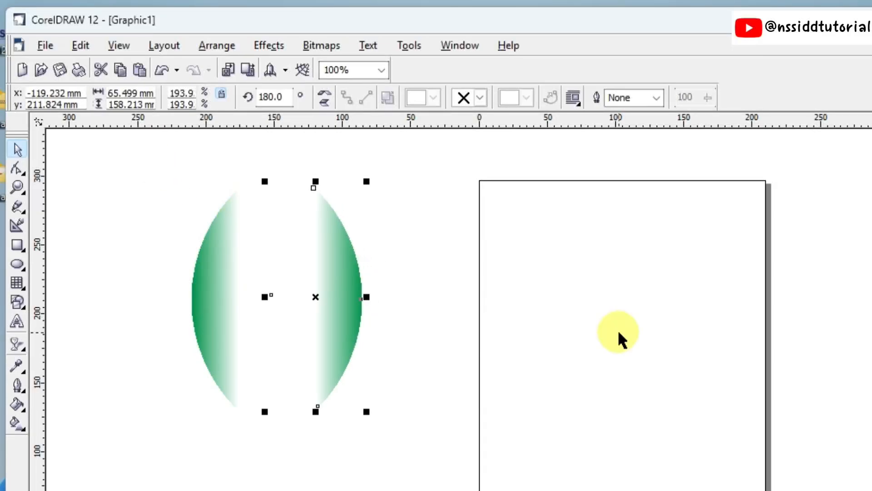
key("Left")
key("Left")
key("Left")
key("Left")
key("Left")
key("Left")
key("Left")
key("Left")
key("Left")
key("Left")
key("Left")
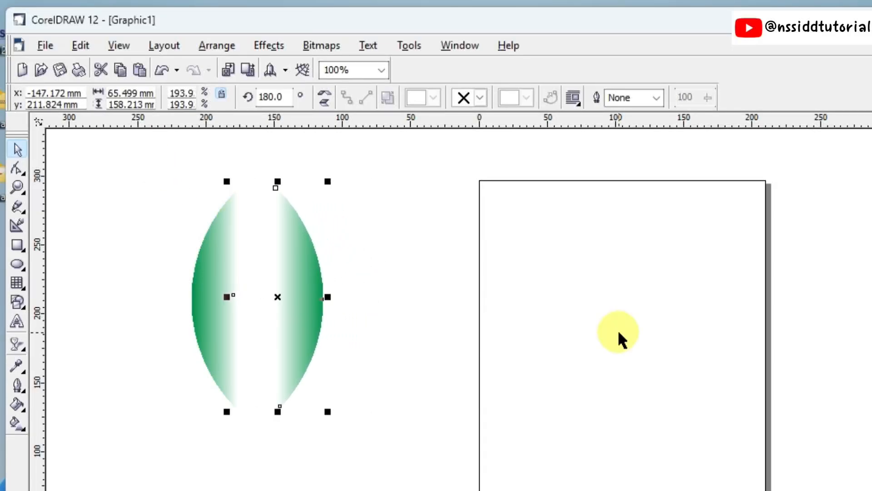
key("Left")
key("Left")
key("Left")
key("Left")
key("Left")
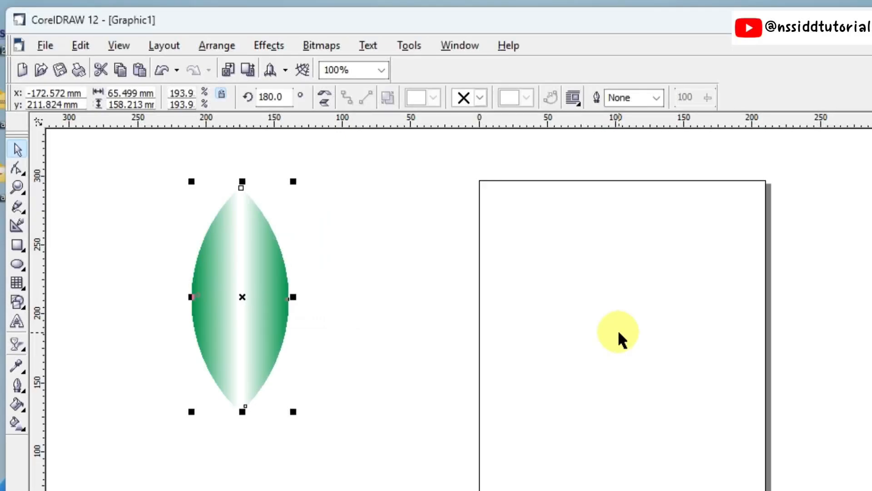
Group the two leaf halves and scale the group down proportionally to about 40 × 90 mm.
left_click(356, 313)
left_click_drag(145, 165, 372, 456)
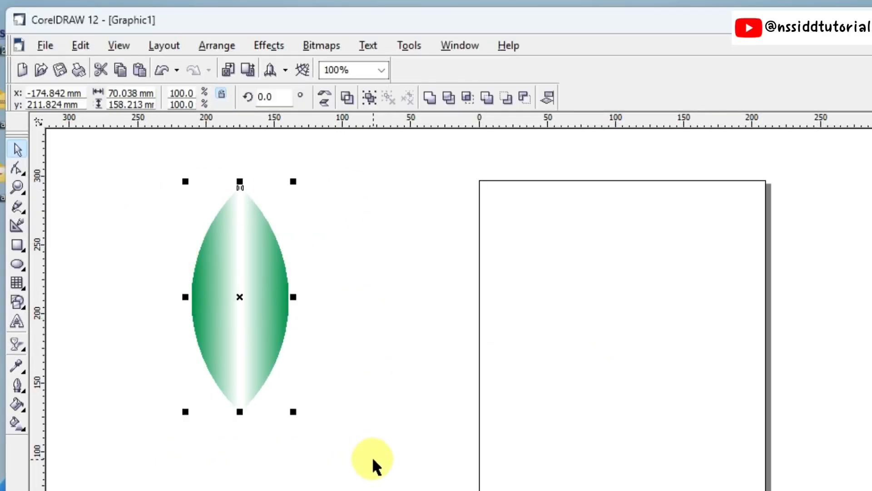
left_click(369, 97)
left_click_drag(292, 411, 251, 317)
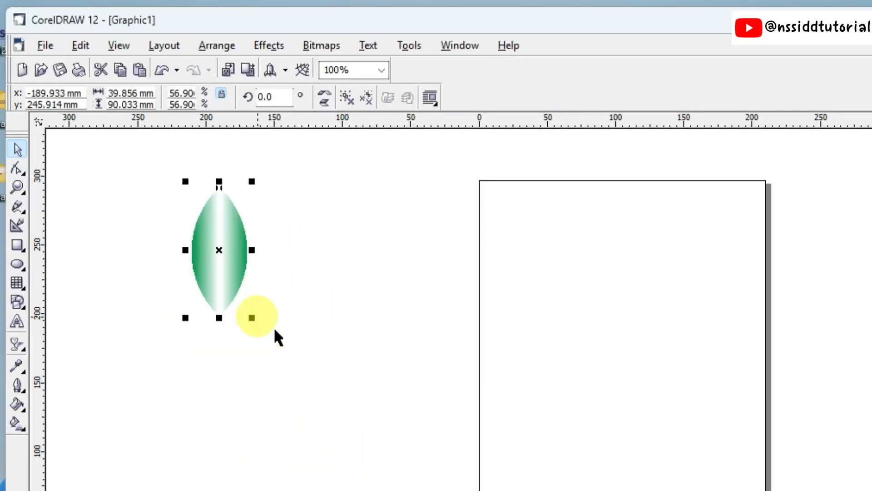
Recolour the petal blue and rotate a duplicate about 19° clockwise around the petal's bottom tip.
left_click_drag(218, 250, 218, 308)
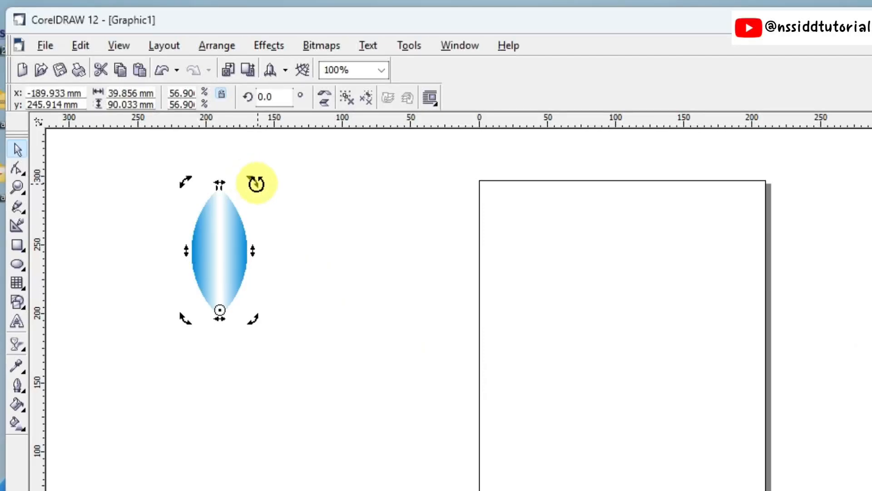
left_click_drag(255, 182, 284, 213)
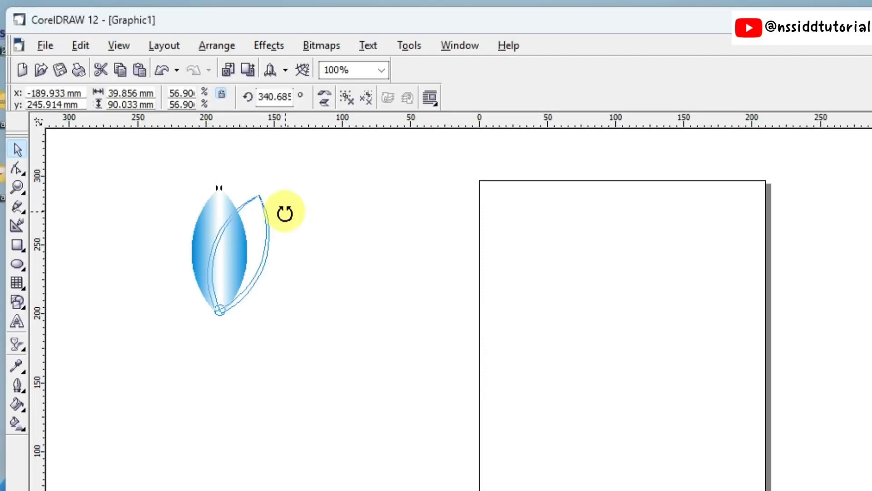
left_click_drag(285, 208, 285, 208)
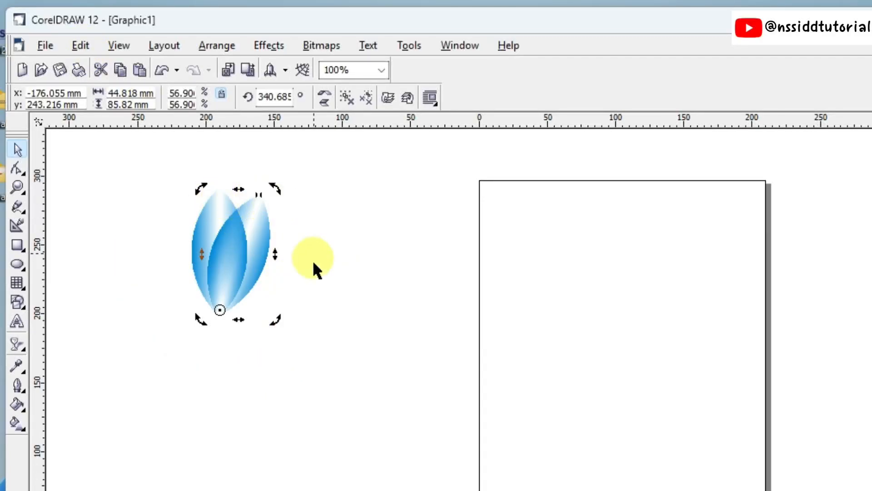
Use the Repeat command to add three more rotated petals clockwise around the bottom tip.
left_click(78, 46)
left_click(112, 97)
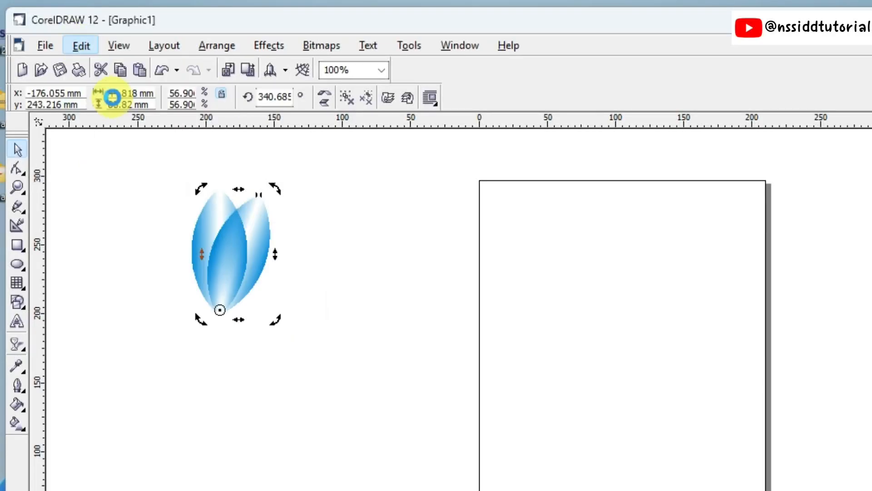
left_click(82, 47)
left_click(103, 98)
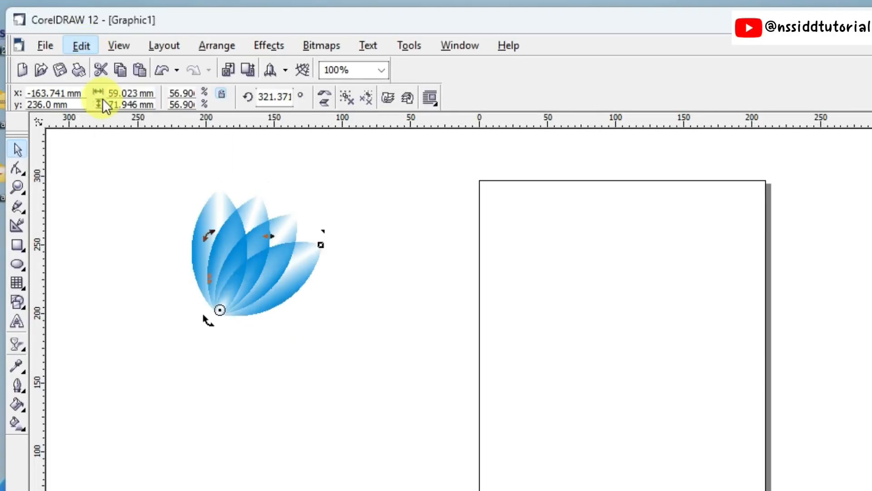
left_click(79, 46)
left_click(100, 96)
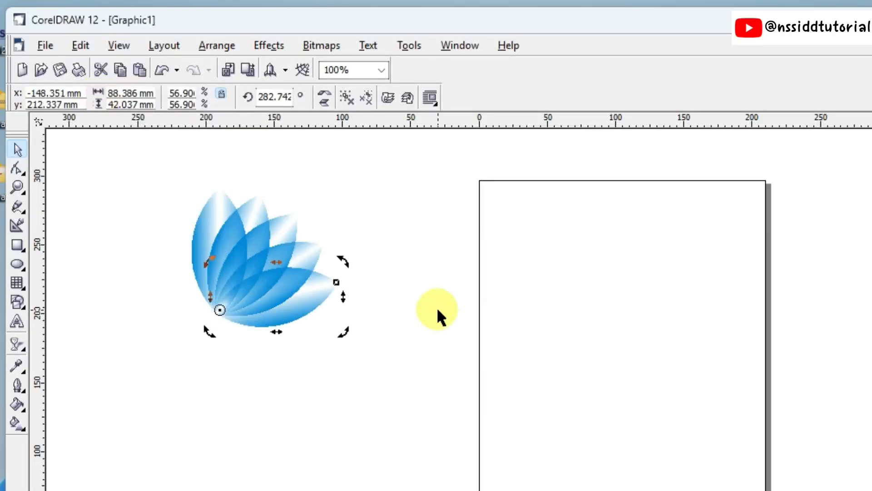
Keep repeating the rotated duplication until the petals form a full circular flower, and deselect.
key("ctrl+r")
key("ctrl+r")
key("ctrl+r")
key("ctrl+r")
key("ctrl+r")
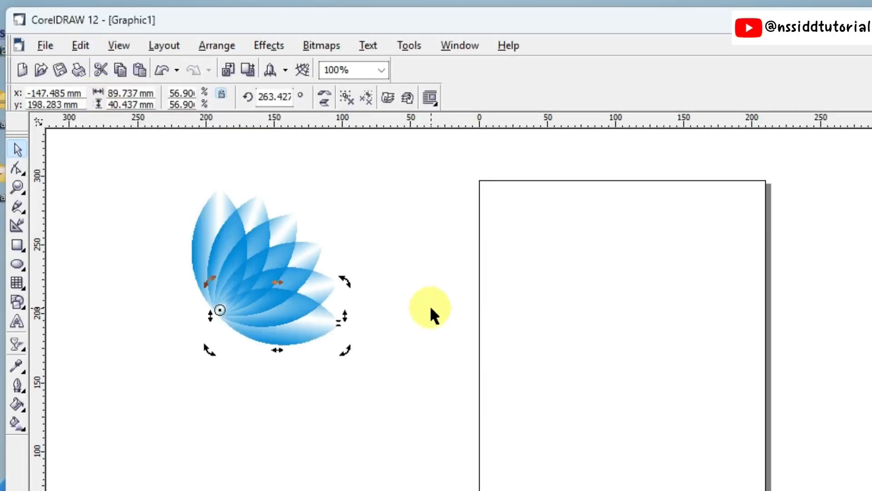
key("ctrl+r")
key("ctrl+r")
key("ctrl+r")
key("ctrl+r")
key("ctrl+r")
key("ctrl+r")
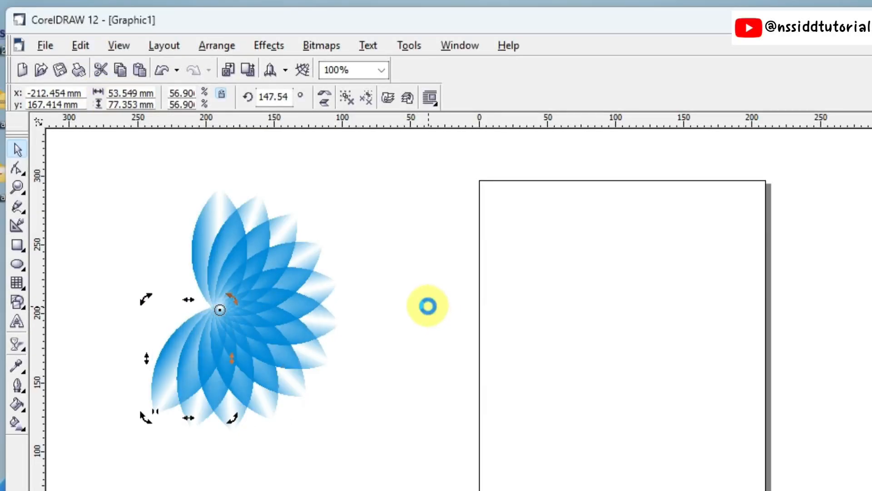
key("ctrl+r")
key("ctrl+r")
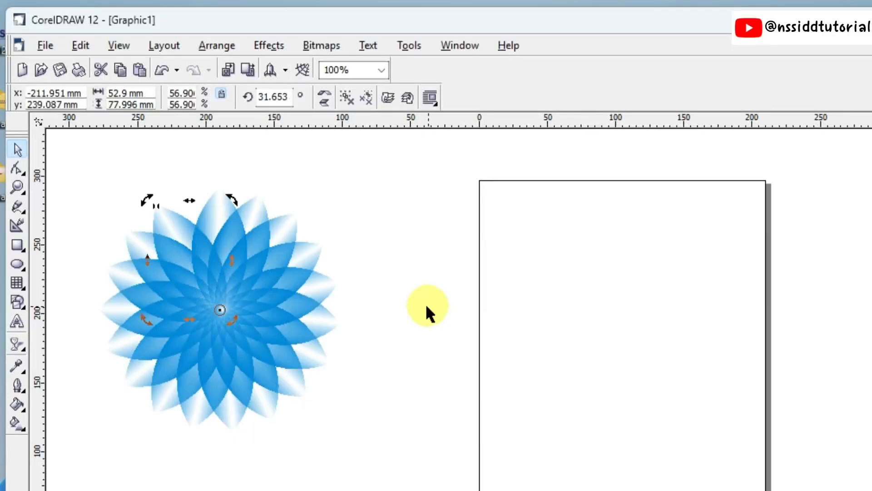
key("ctrl+r")
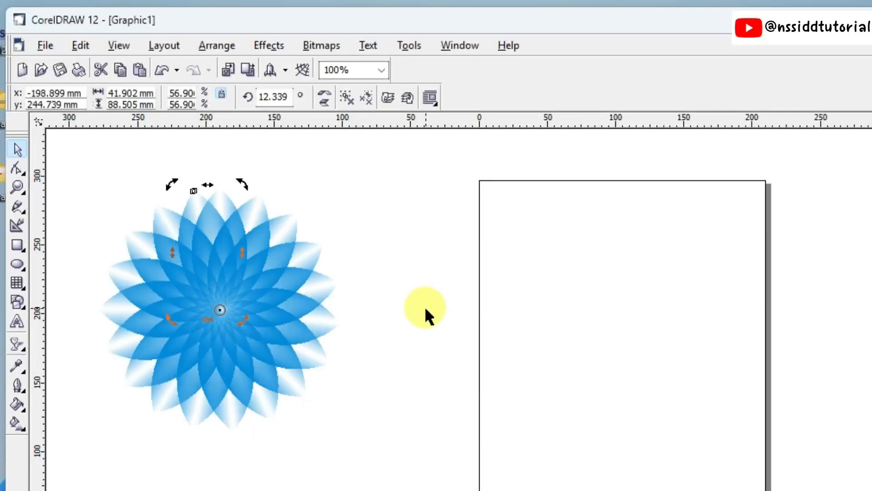
key("Escape")
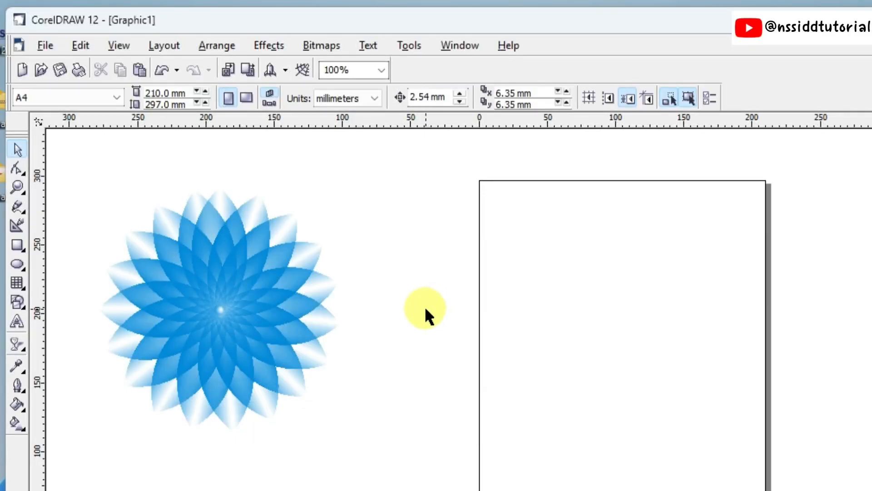
Deselect the petals and check whether the Repeat command is available with nothing selected.
left_click_drag(77, 175, 378, 446)
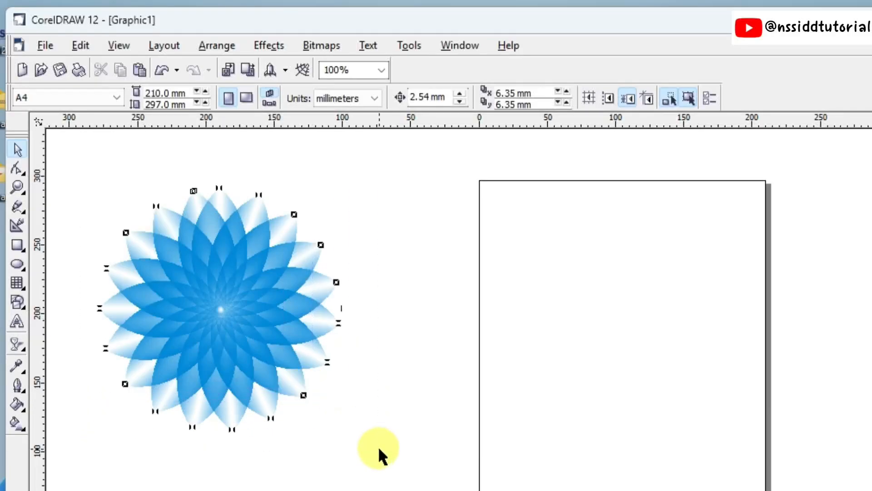
left_click(411, 416)
left_click(80, 45)
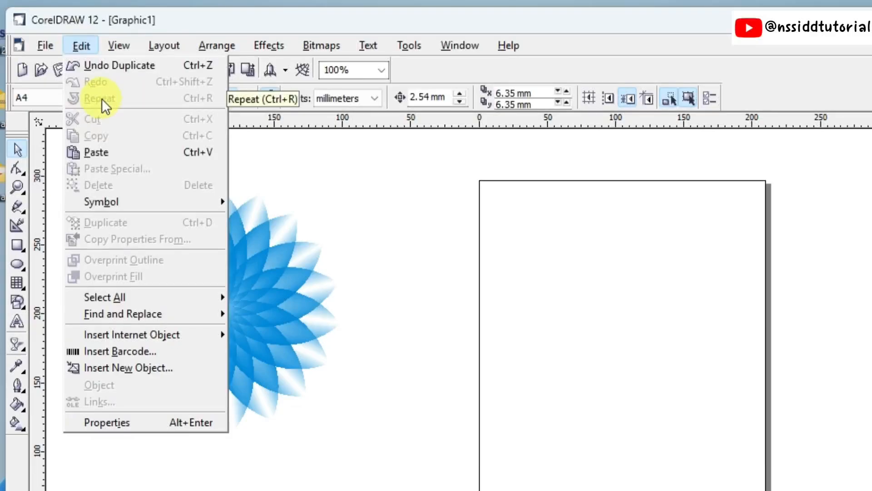
key("Escape")
Group all the petals and move the flower about 39 mm right and 13 mm up.
left_click_drag(86, 171, 359, 424)
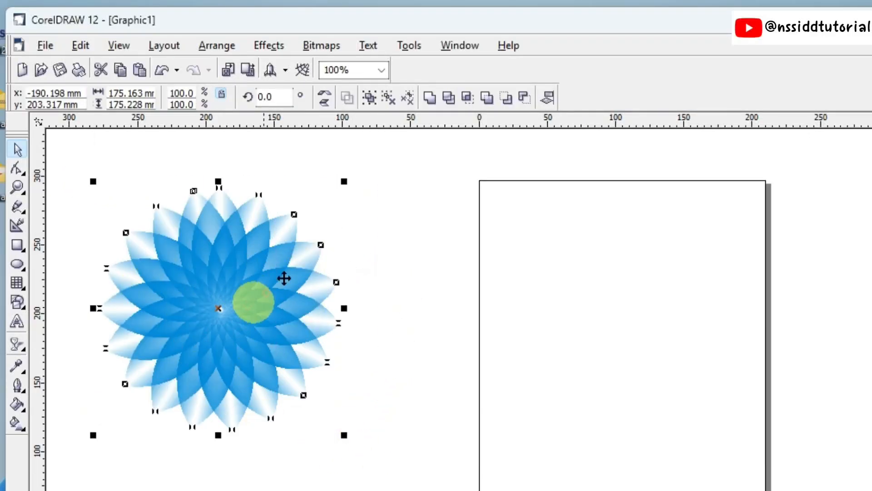
left_click(370, 97)
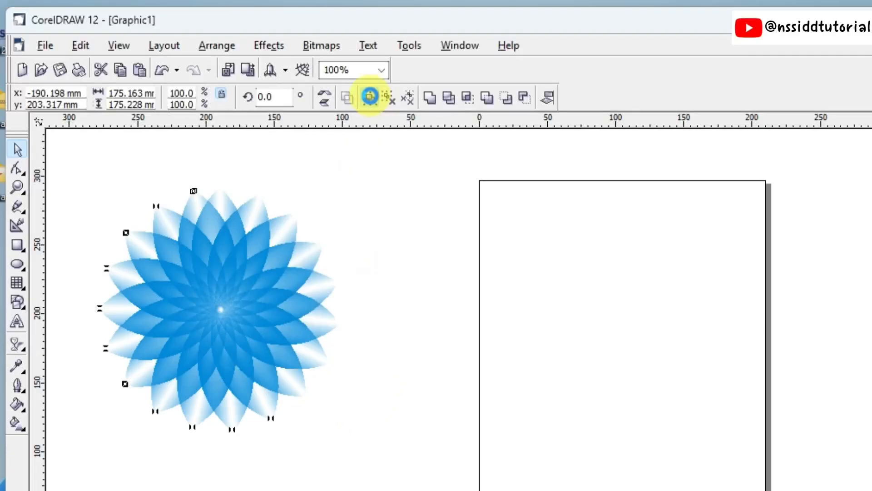
left_click(354, 416)
left_click(219, 310)
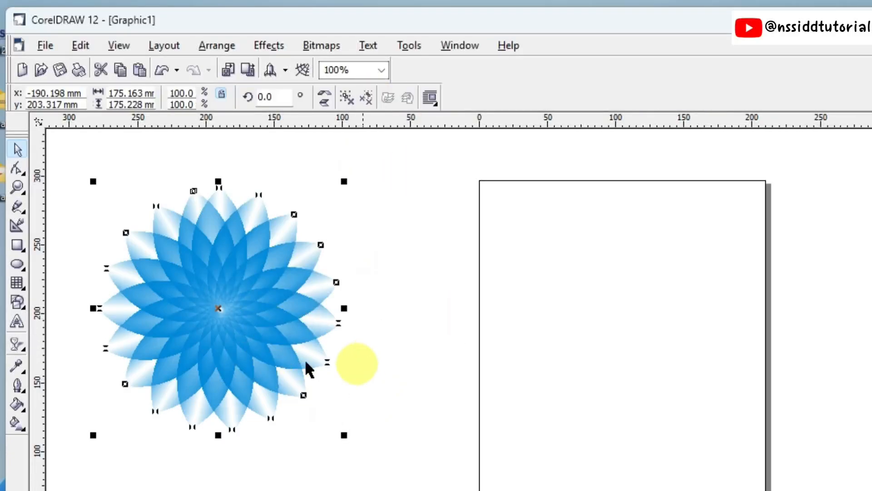
left_click_drag(222, 311, 276, 294)
left_click(455, 331)
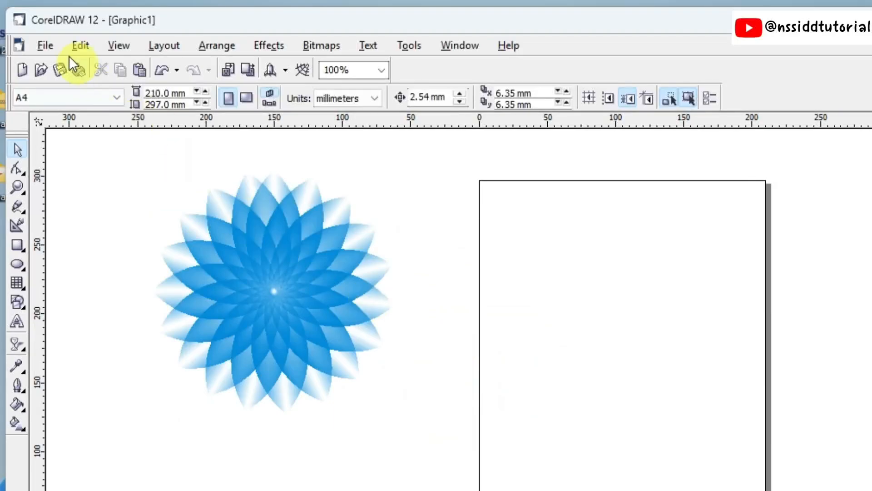
Delete the grouped blue flower from beside the page.
left_click(47, 46)
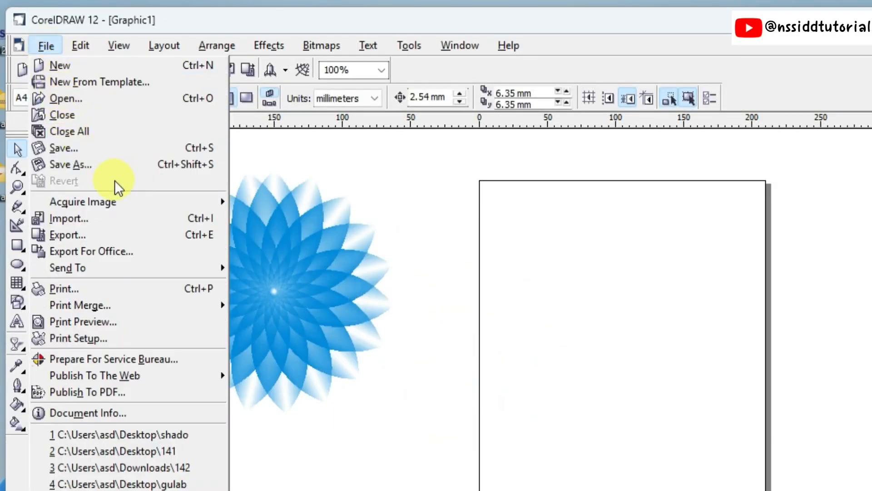
left_click(405, 221)
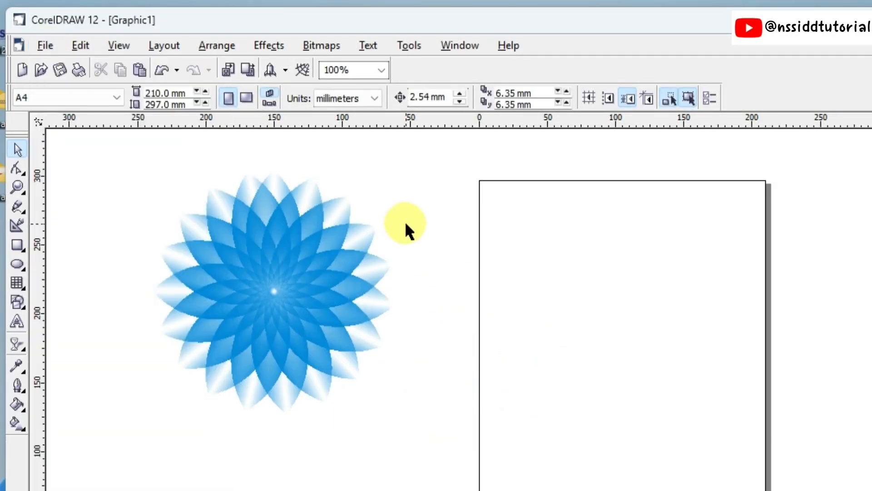
left_click_drag(140, 142, 453, 452)
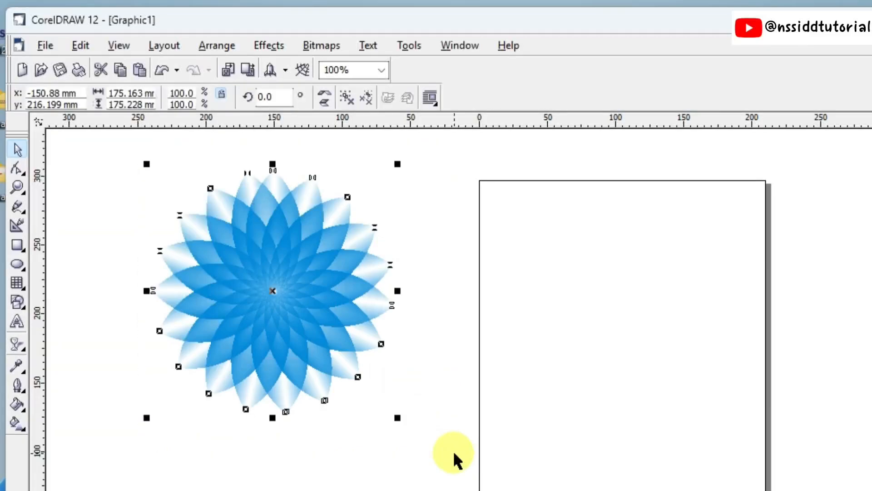
key("Delete")
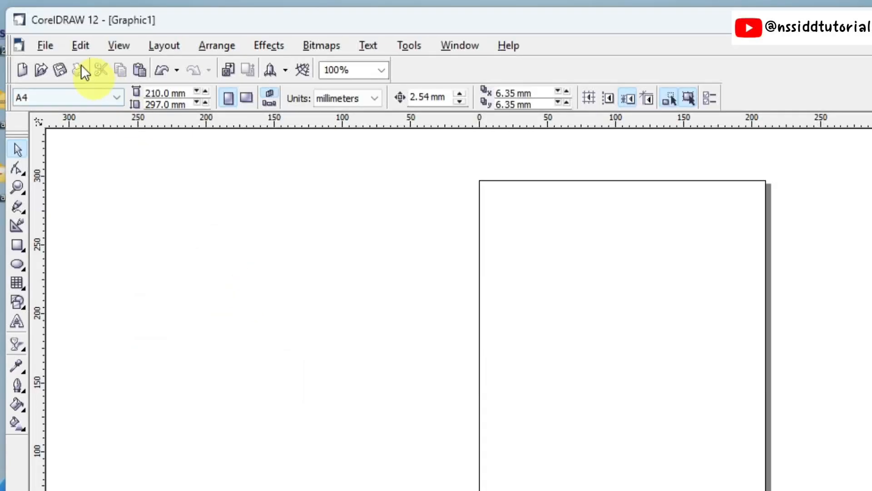
Undo the flower's deletion, and delete the restored flower again.
left_click(77, 45)
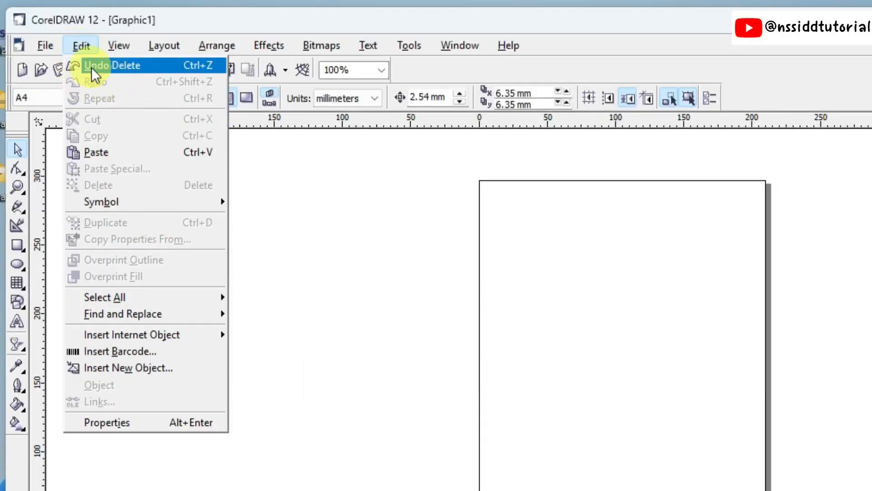
left_click(92, 67)
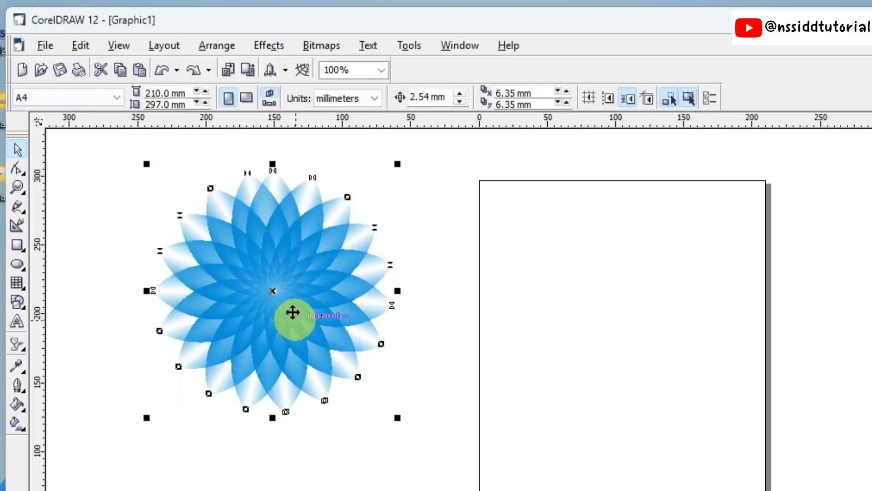
left_click(78, 46)
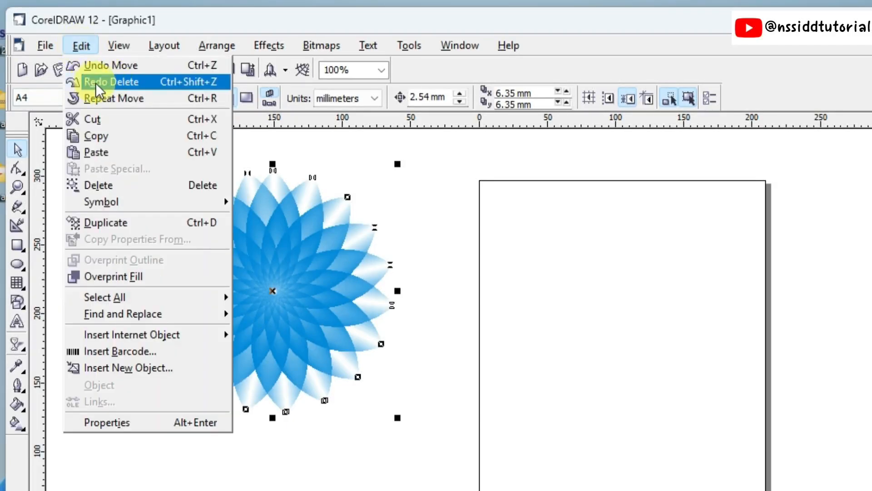
key("Escape")
key("Delete")
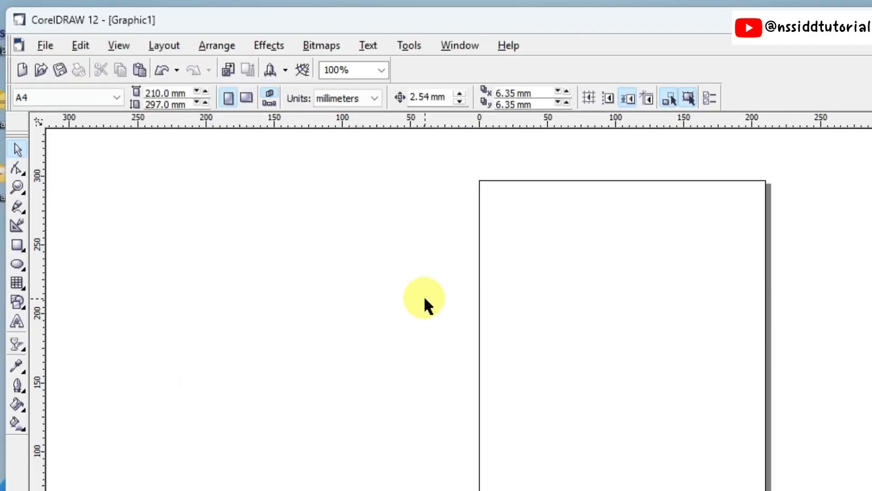
left_click(80, 45)
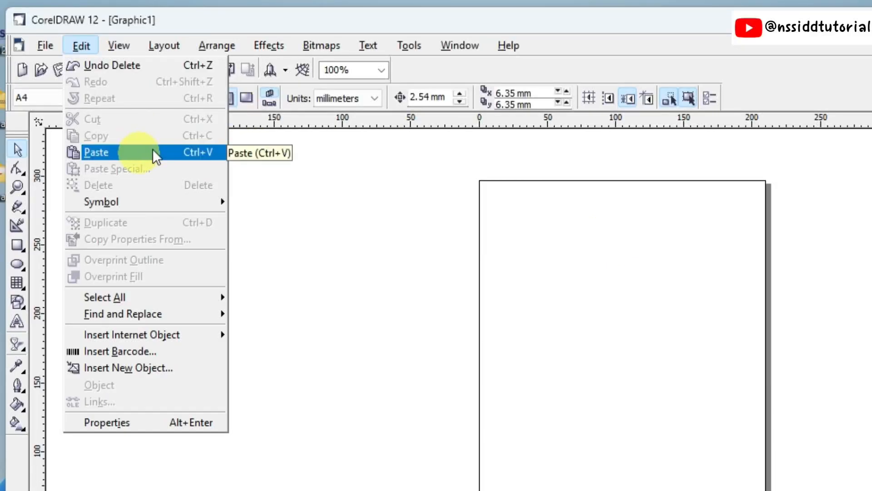
mouse_move(199, 202)
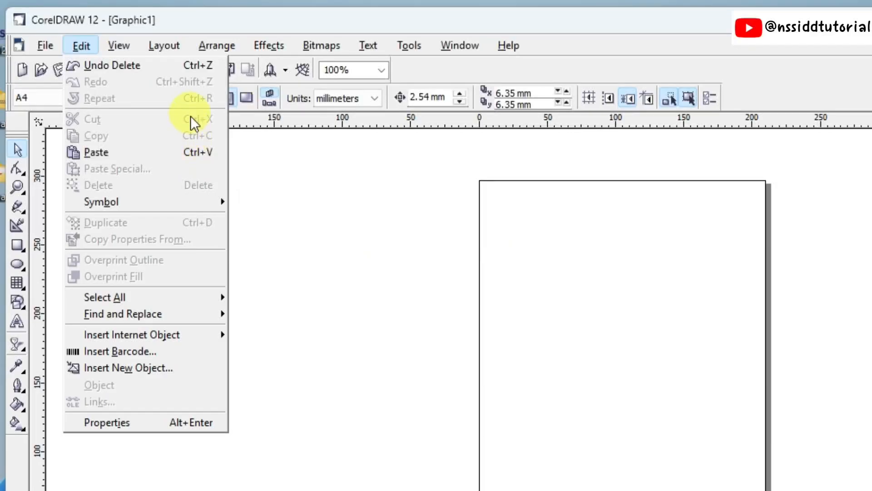
left_click(281, 224)
Draw a rectangle about 127 mm wide and 98 mm high beside the page's left edge and fill it green.
key("F6")
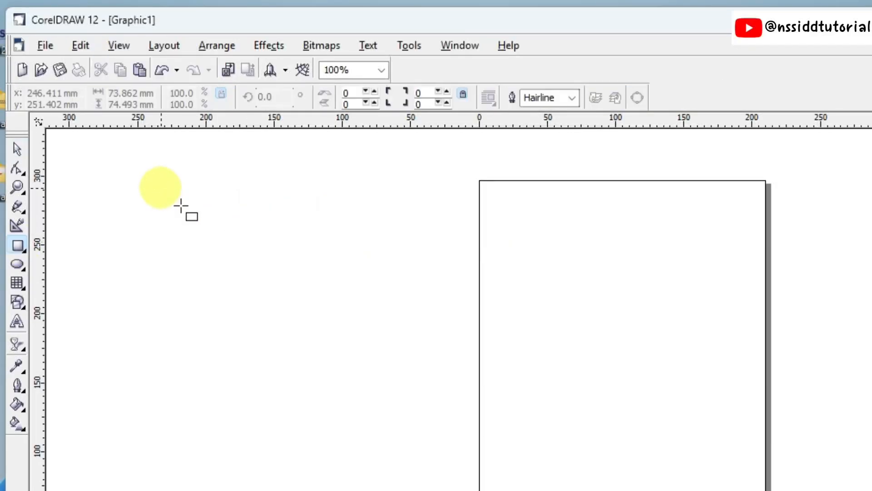
left_click_drag(161, 187, 335, 323)
left_click(871, 394)
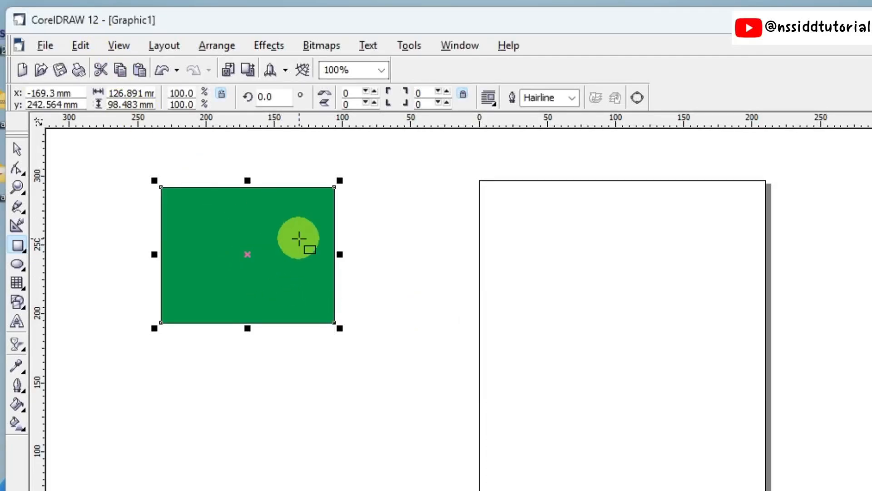
left_click(17, 148)
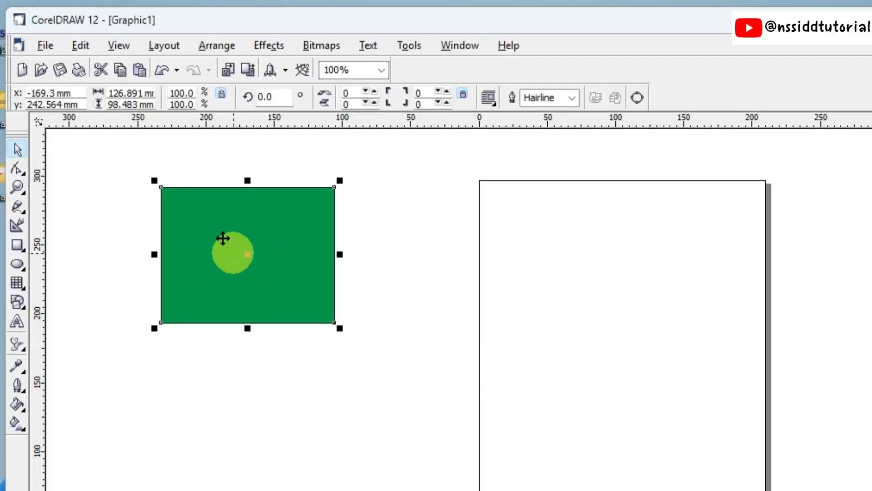
Copy the green rectangle, paste it and move the pasted copy about 169 mm right, onto the page's left edge.
left_click(80, 45)
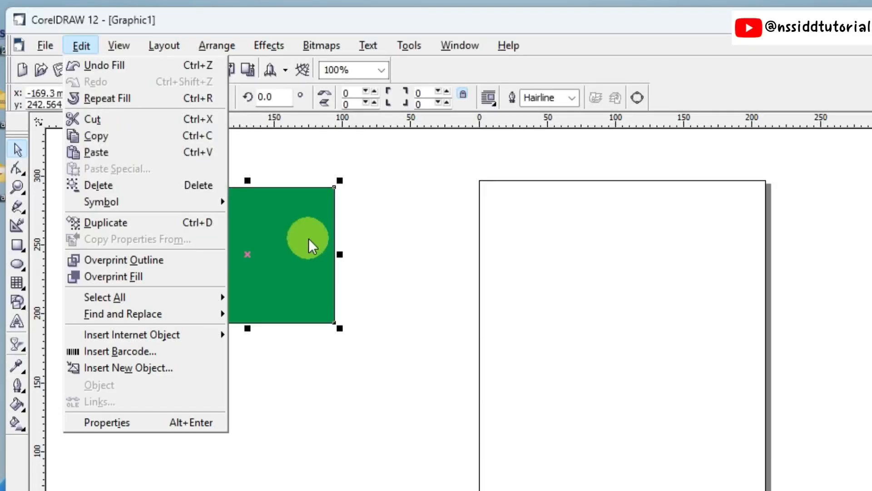
left_click(108, 136)
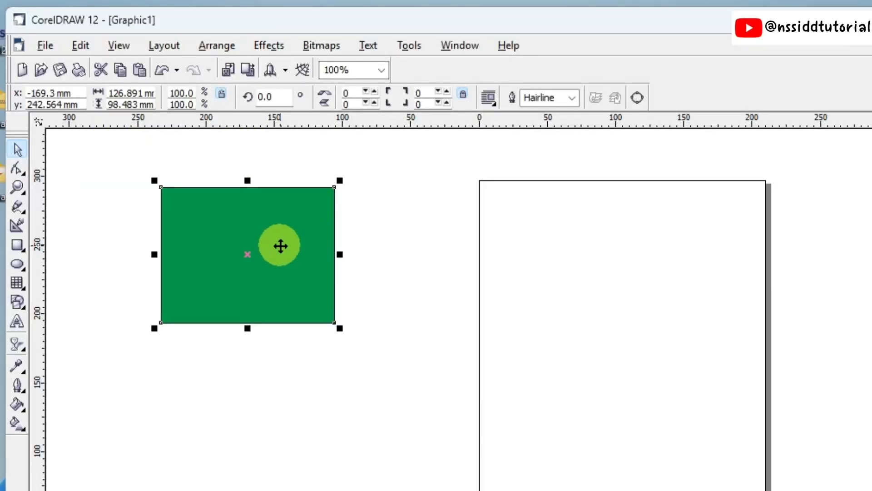
left_click(80, 46)
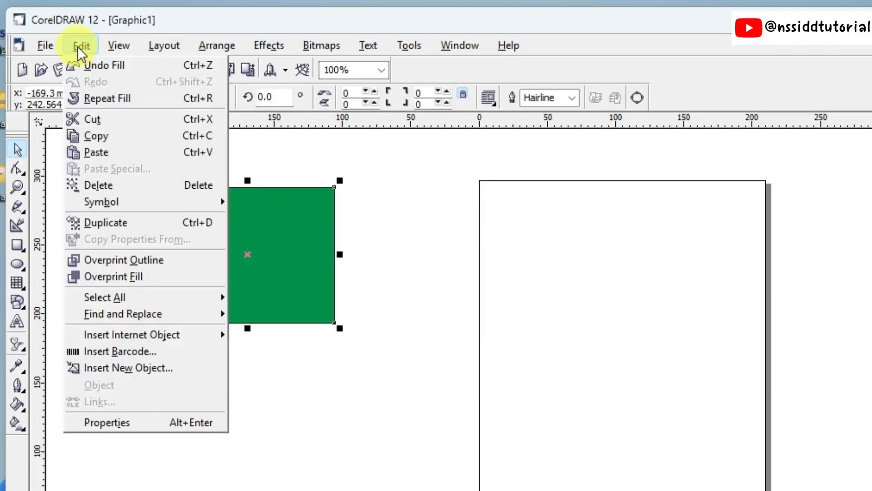
left_click(102, 151)
left_click_drag(297, 252, 514, 250)
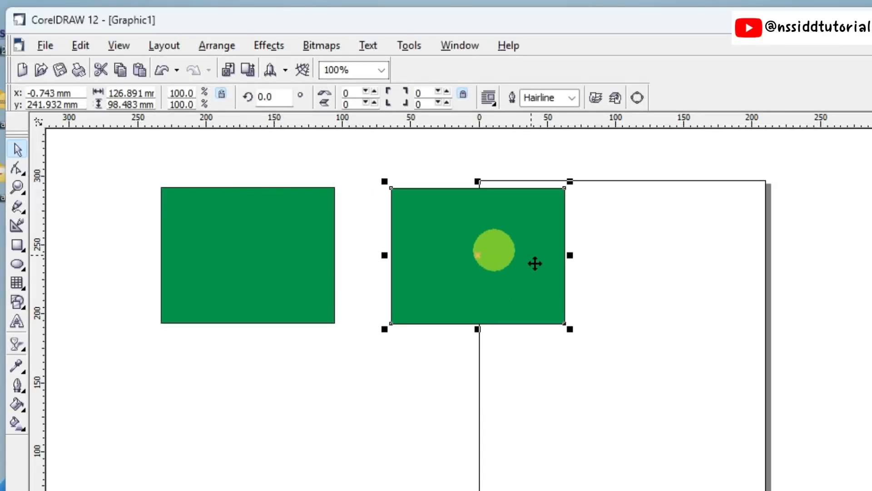
Cut the green rectangle beside the page and paste it back in the same place.
left_click(80, 45)
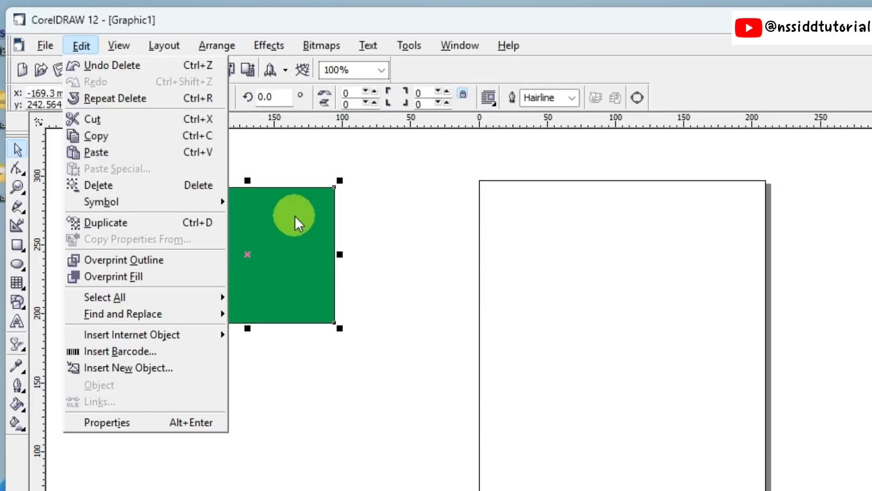
left_click(192, 120)
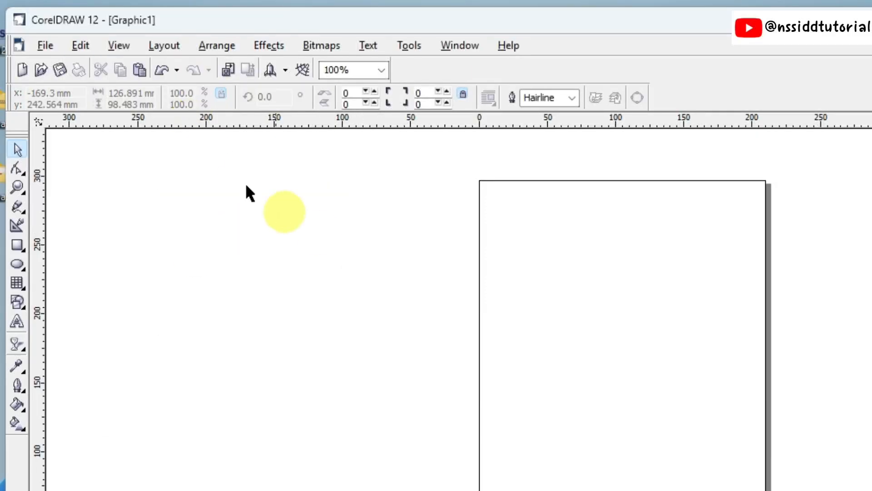
left_click(80, 45)
left_click(78, 47)
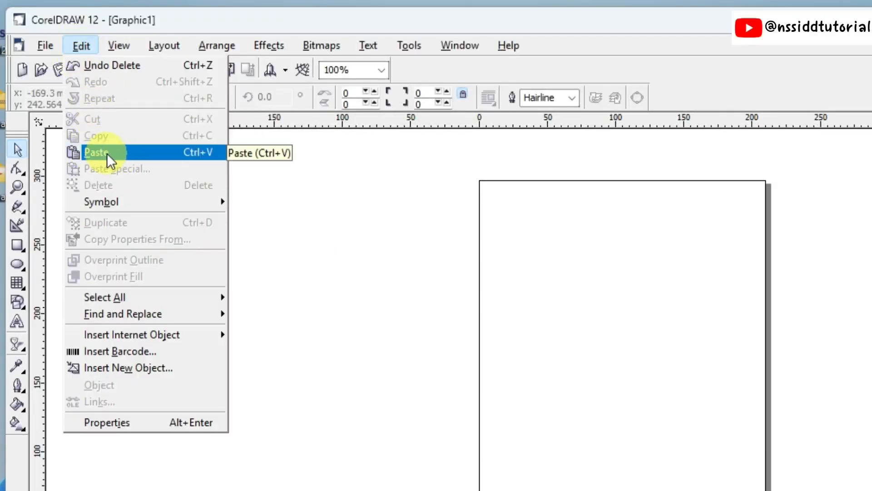
left_click(107, 154)
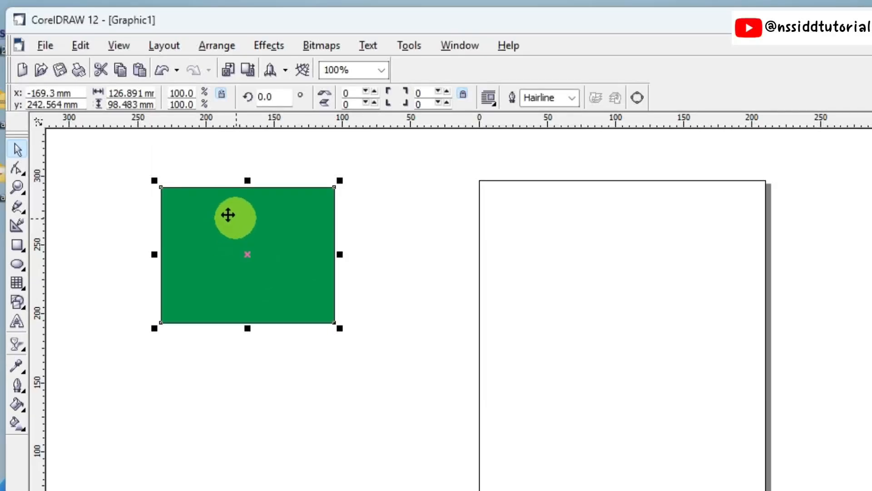
Paste two more green rectangles, placing one over the page's left edge and the other over its right edge, and deselect.
left_click(81, 49)
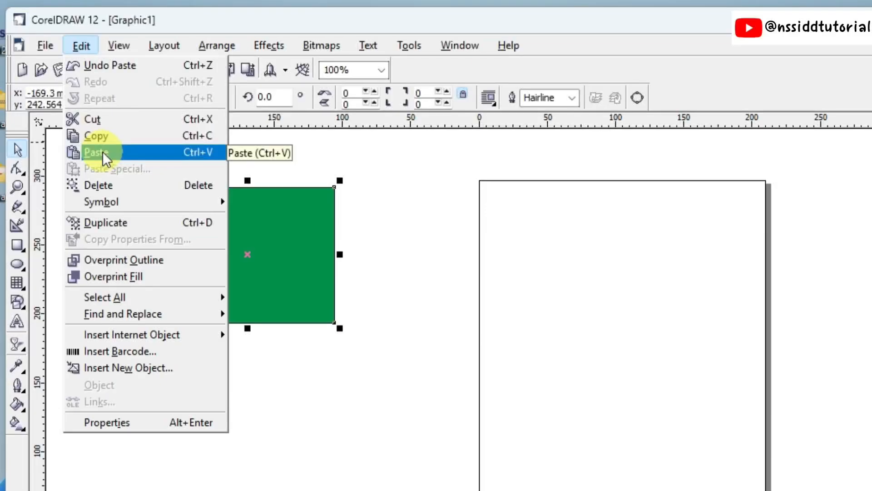
left_click(157, 151)
left_click_drag(256, 244, 513, 247)
left_click(81, 46)
left_click(112, 152)
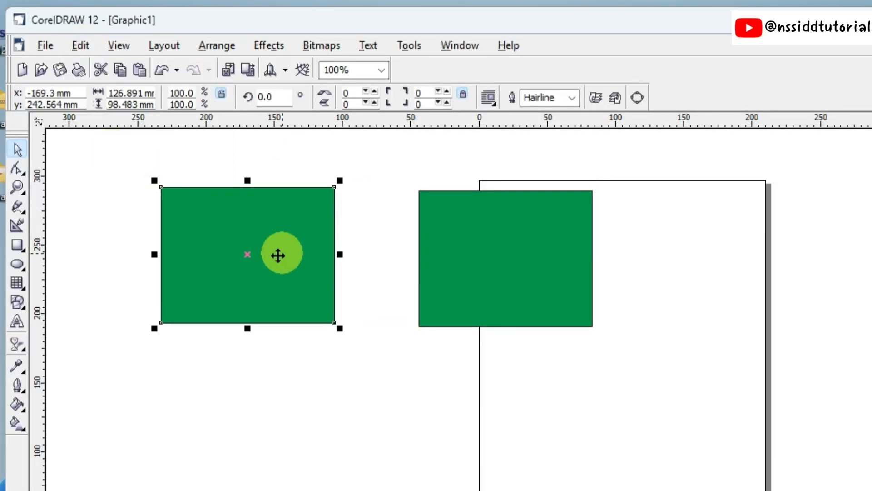
left_click_drag(278, 253, 754, 250)
left_click(246, 253)
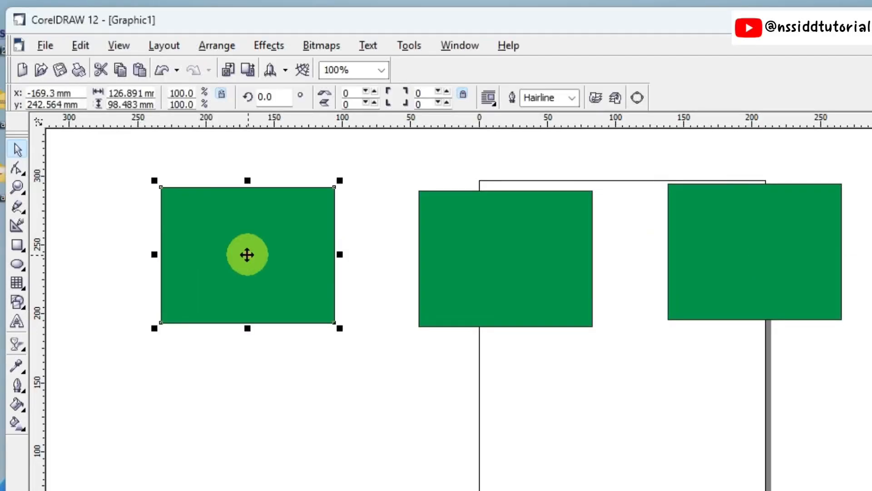
left_click(388, 358)
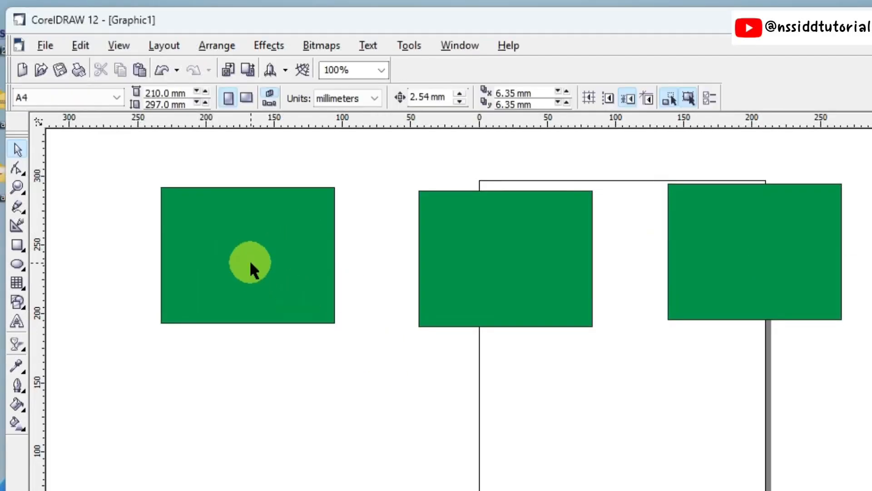
Delete all three green rectangles and switch to Paint.
left_click(251, 261)
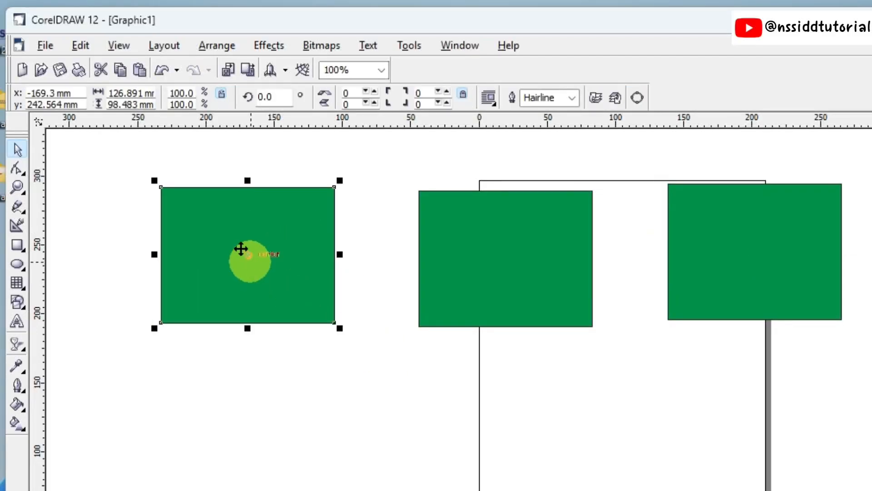
left_click(81, 45)
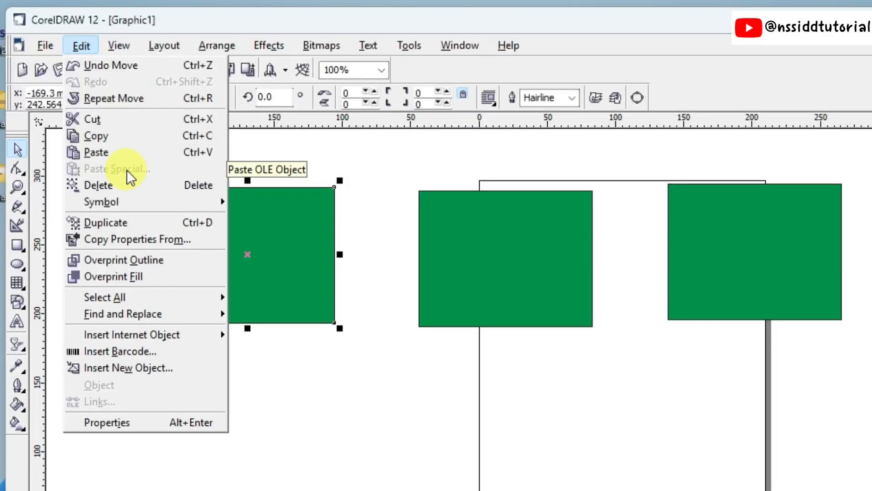
left_click(865, 402)
left_click_drag(124, 150, 869, 418)
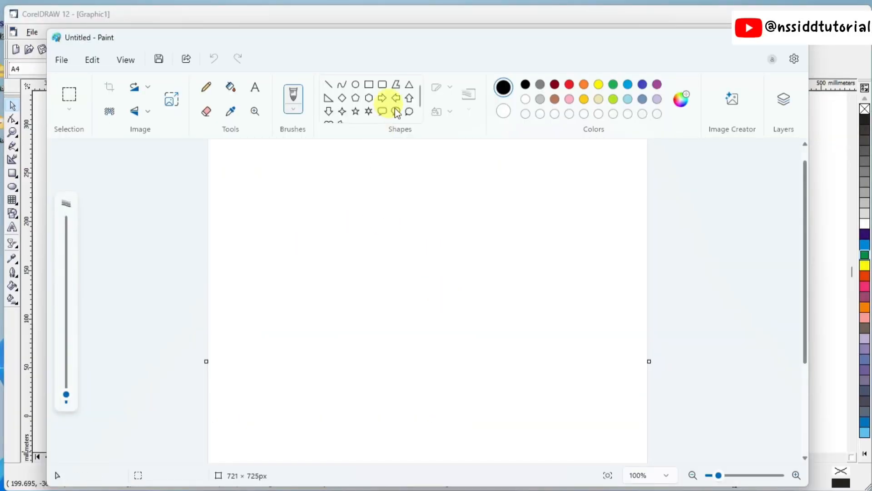
Draw a heart about 257 × 224 px in the upper part of the canvas and fill it brown.
scroll(357, 111, "down", 1)
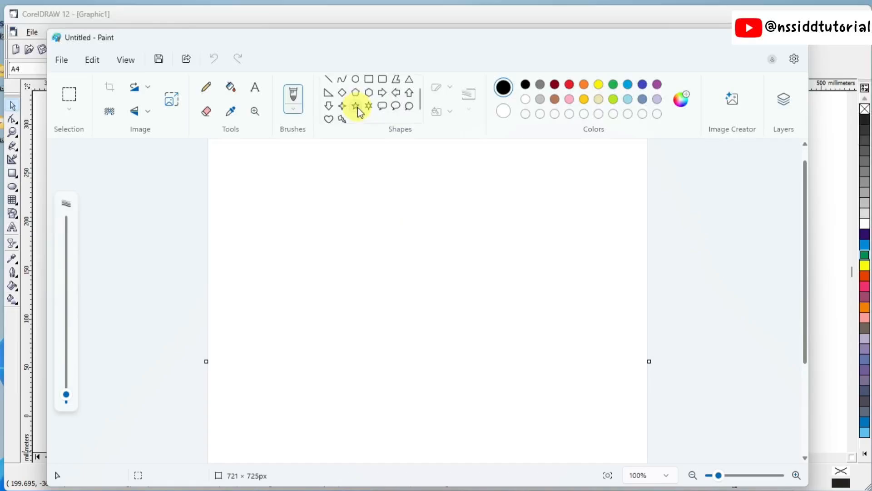
left_click(330, 117)
left_click_drag(288, 166, 445, 306)
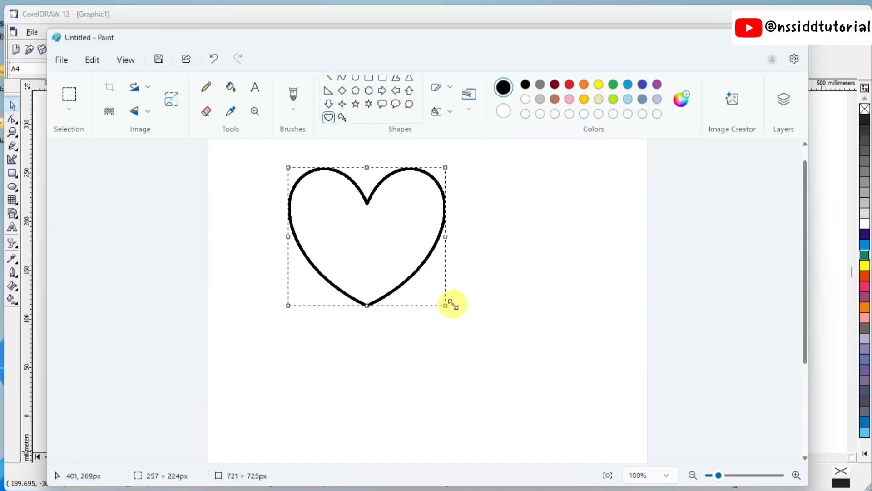
left_click(554, 99)
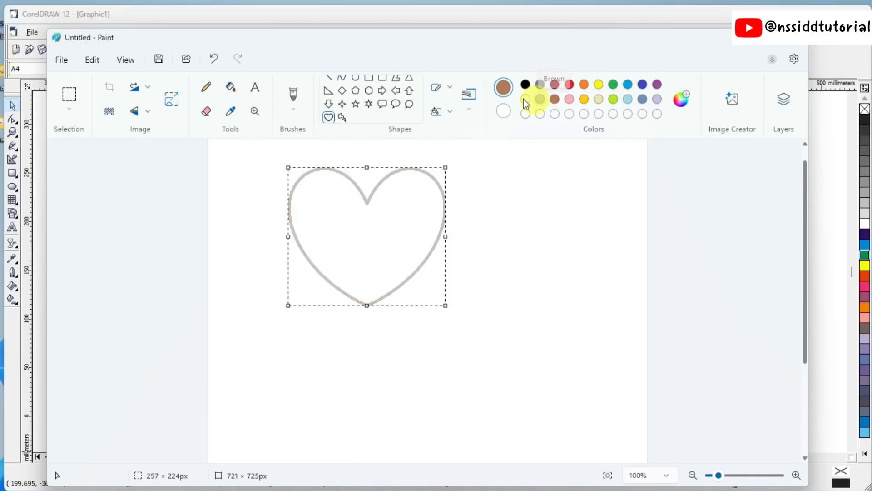
left_click(231, 87)
left_click(404, 232)
Draw a brown right-pointing arrow about 210 × 153 px beside the heart.
left_click(382, 91)
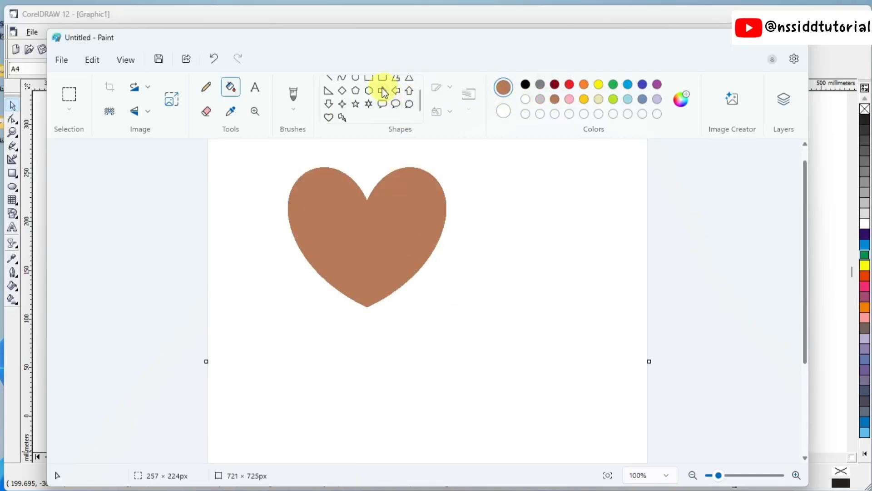
left_click_drag(471, 184, 484, 193)
left_click_drag(511, 235, 600, 277)
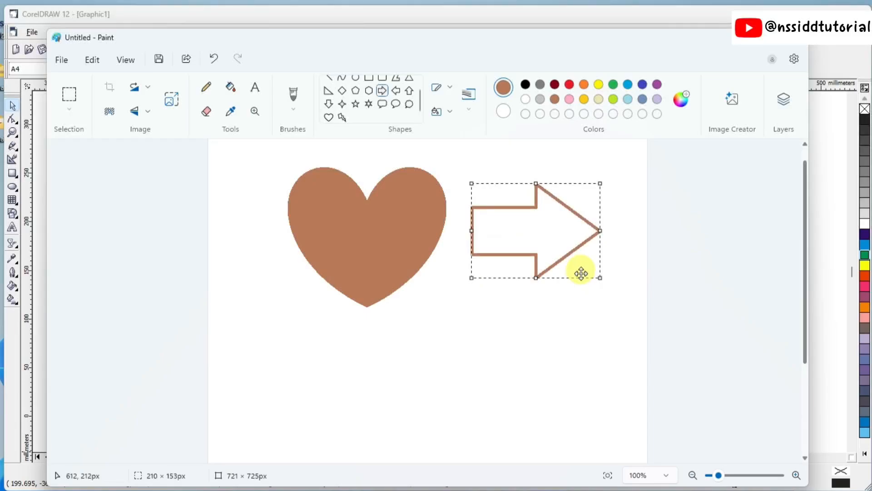
Copy a rectangular area of about 690 × 310 px enclosing the heart and arrow, and switch back to CorelDRAW.
left_click(72, 94)
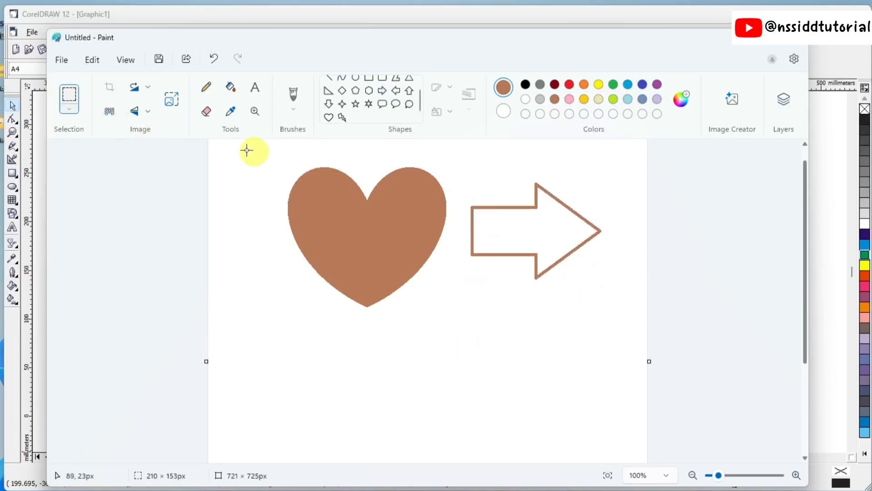
left_click_drag(222, 143, 287, 245)
left_click_drag(376, 292, 642, 333)
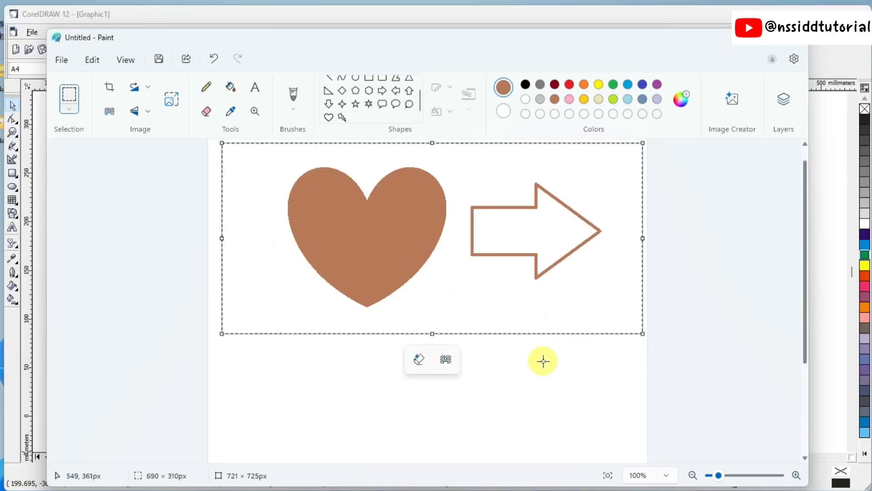
left_click(739, 43)
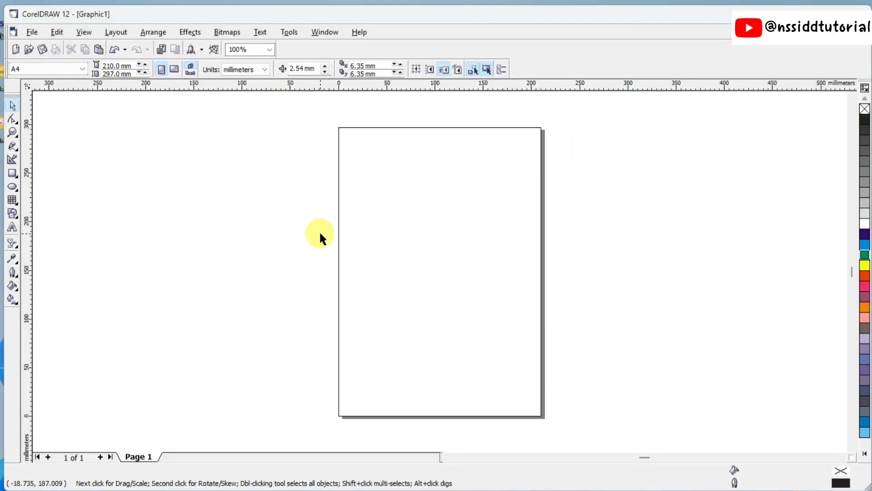
Insert the copied heart and arrow with Paste Special as a Paintbrush Picture.
left_click(57, 32)
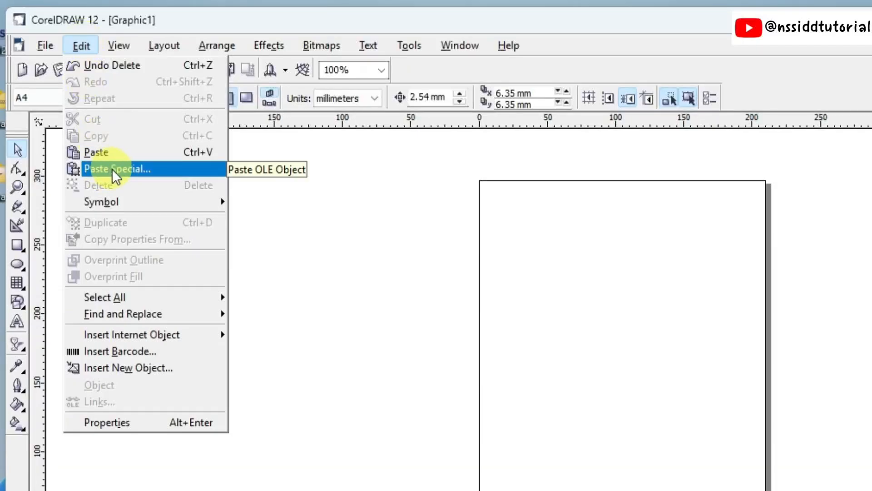
left_click(112, 168)
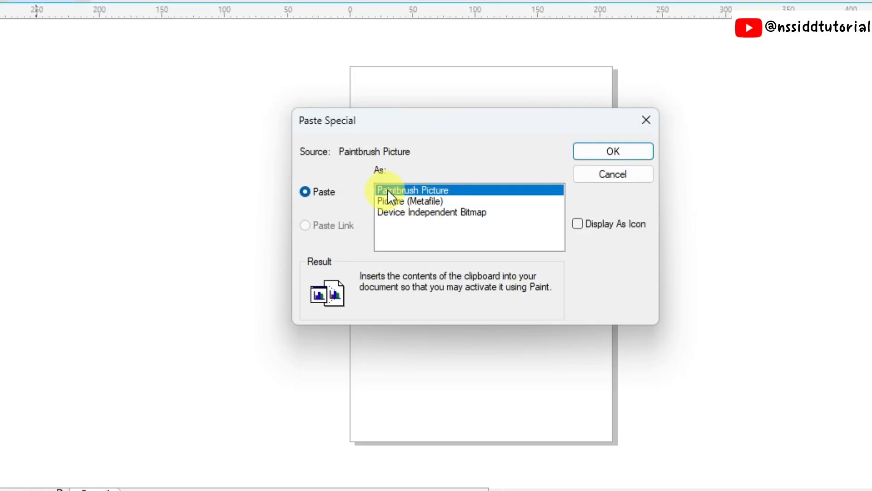
left_click(613, 152)
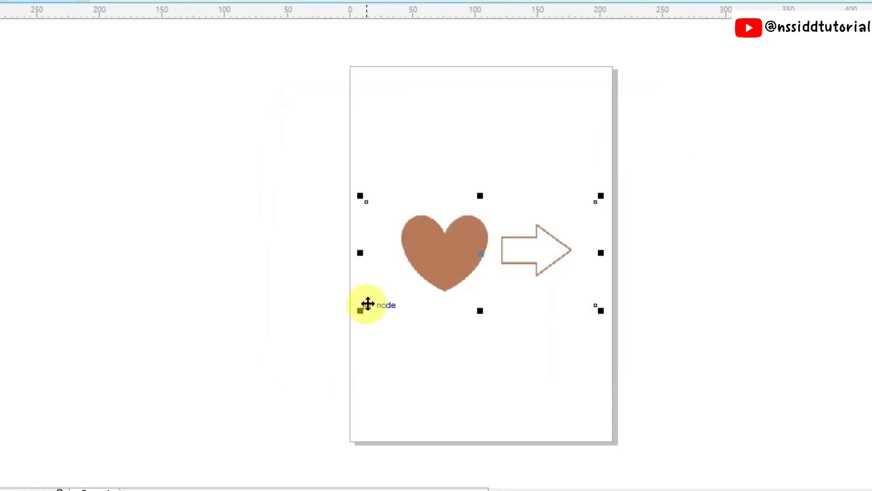
Enlarge the pasted heart and arrow picture by scaling it outward from its upper-left and lower-right corners.
left_click_drag(361, 197, 159, 113)
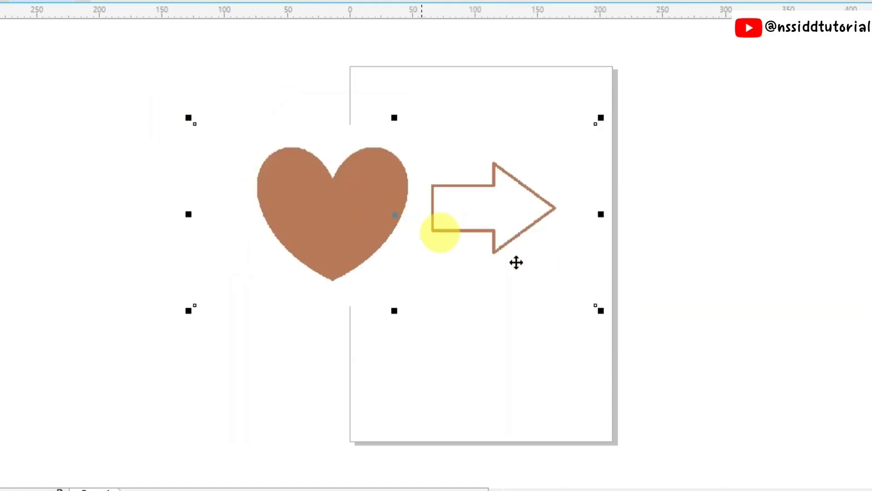
left_click_drag(601, 310, 659, 337)
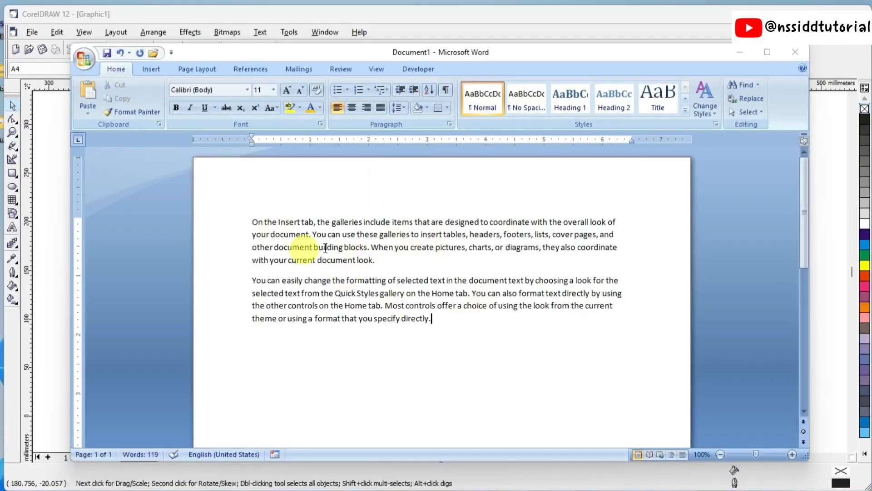
Copy all the text in the Word document Document1 and switch back to CorelDRAW.
key("ctrl+a")
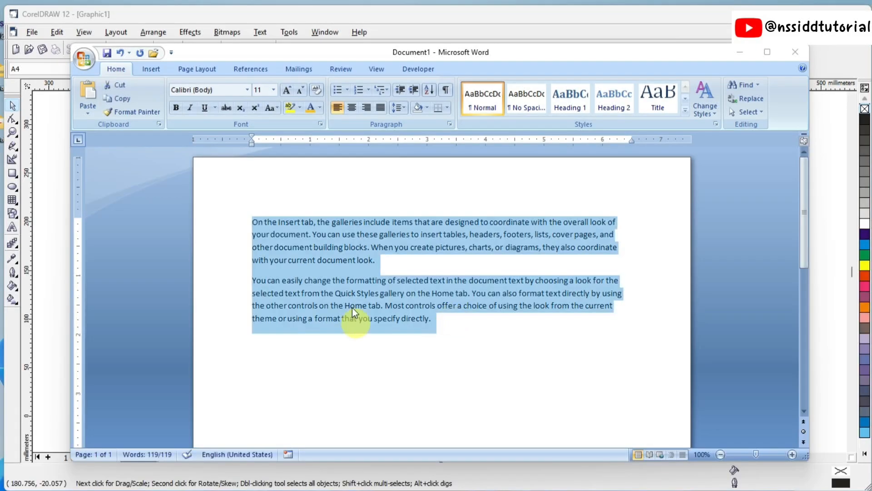
left_click(740, 51)
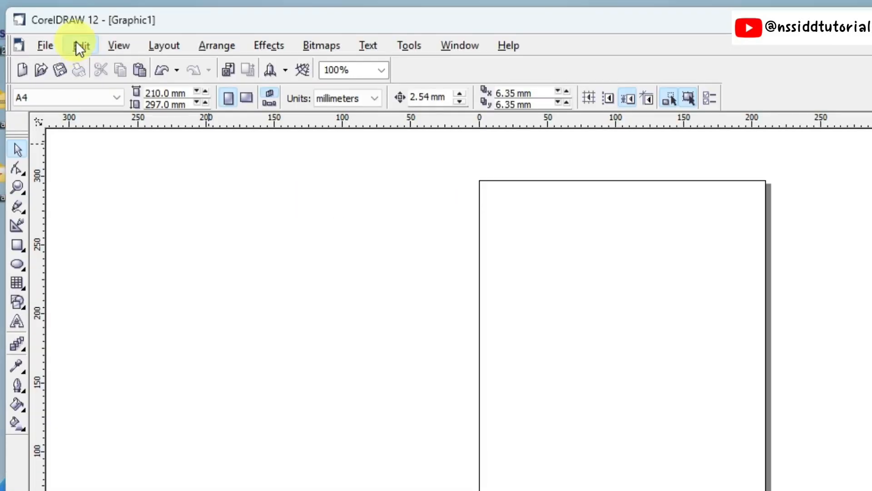
Insert the copied text with Paste Special as a Microsoft Office Word Document and enlarge it from two opposite corners.
left_click(76, 42)
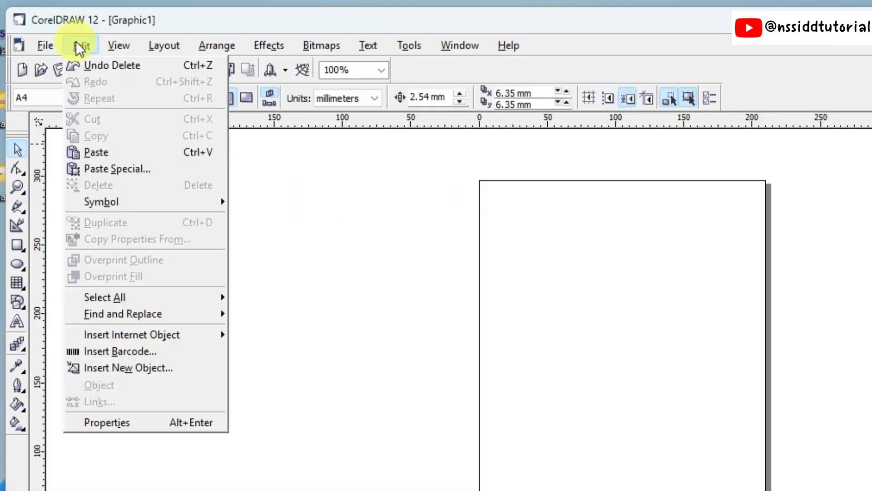
left_click(104, 168)
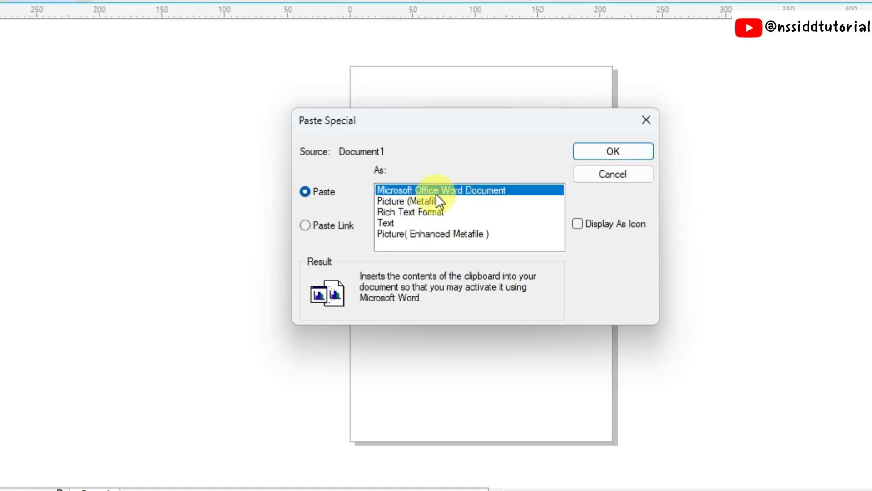
left_click(611, 152)
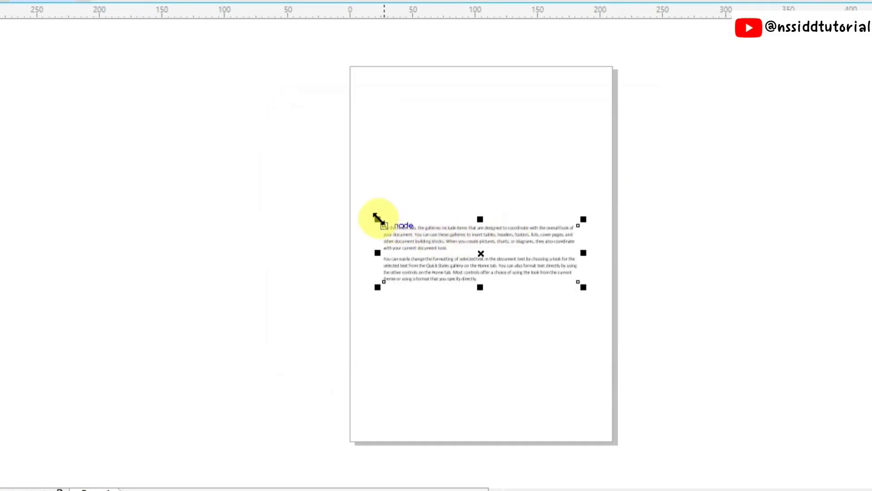
left_click_drag(383, 224, 221, 108)
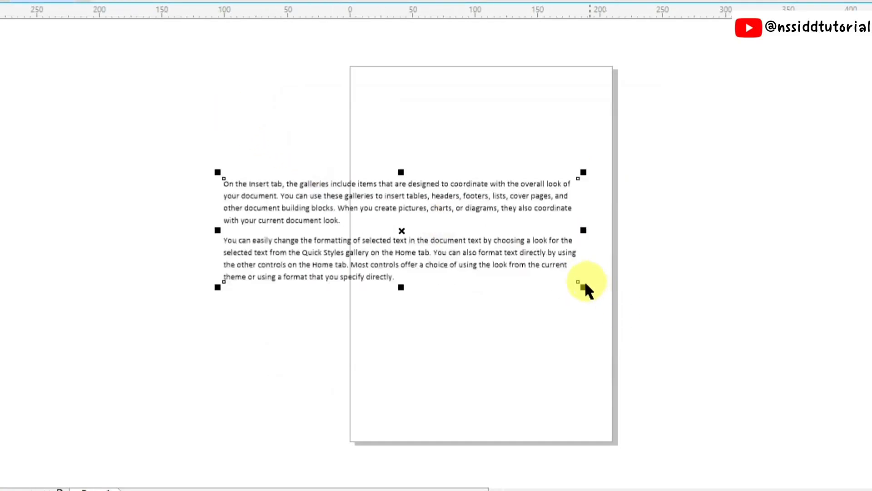
left_click_drag(583, 287, 727, 334)
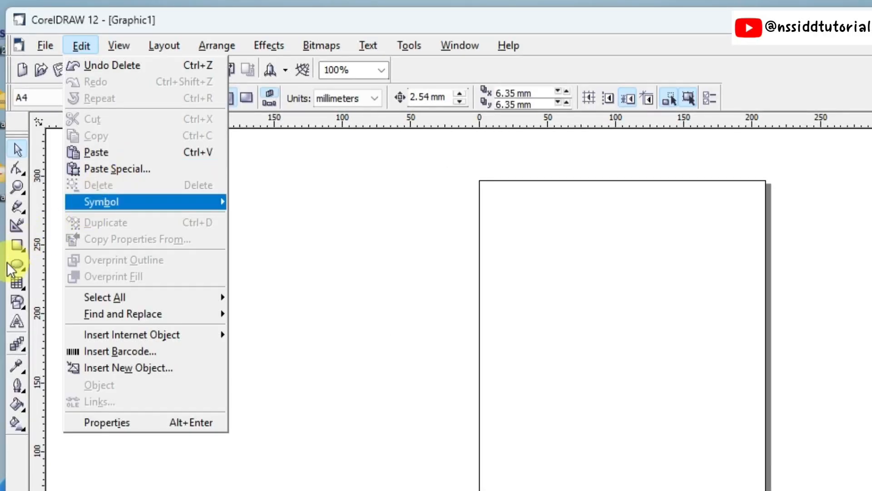
Draw a rectangle about 150 × 153 mm outside the page's left edge and delete it.
left_click(16, 241)
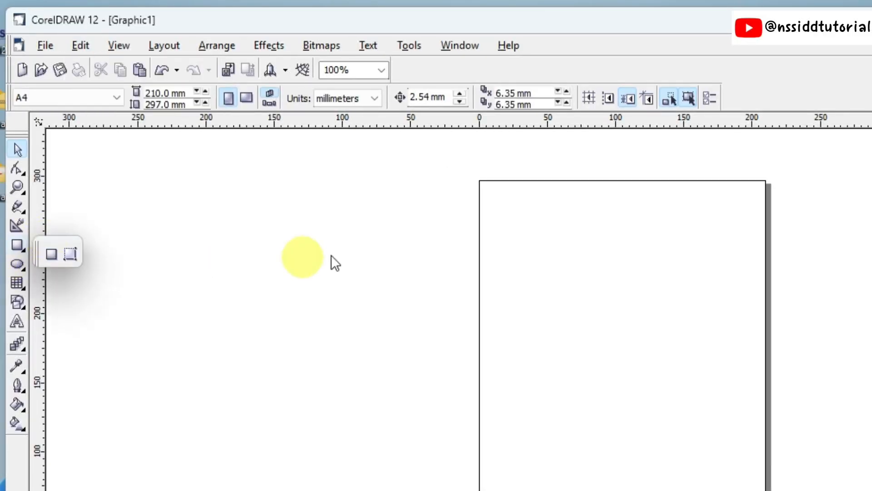
left_click(51, 254)
left_click_drag(224, 192, 429, 403)
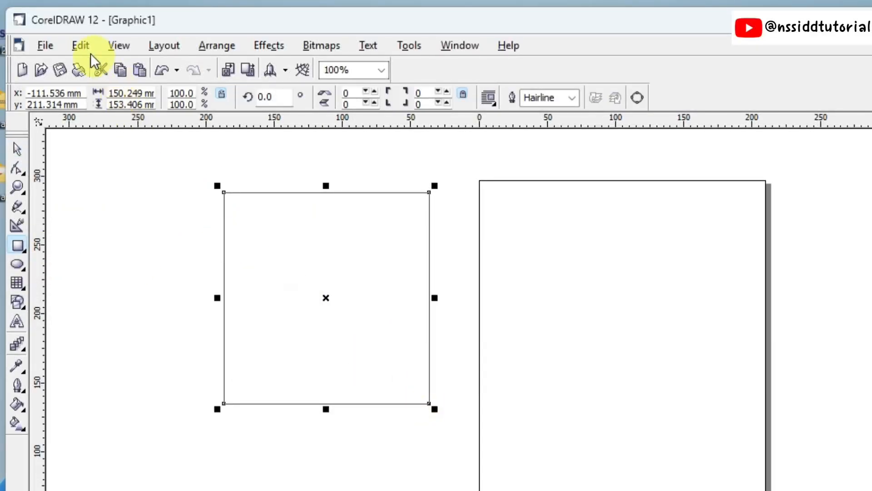
left_click(80, 45)
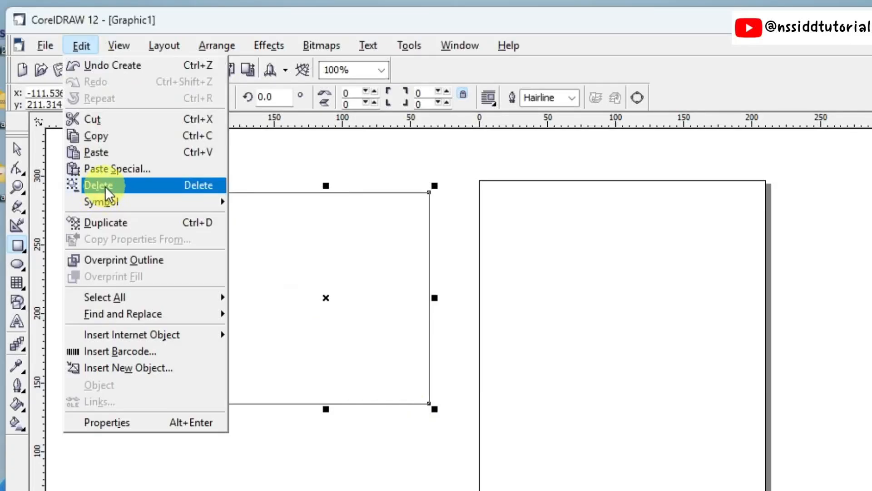
left_click(105, 186)
left_click(568, 320)
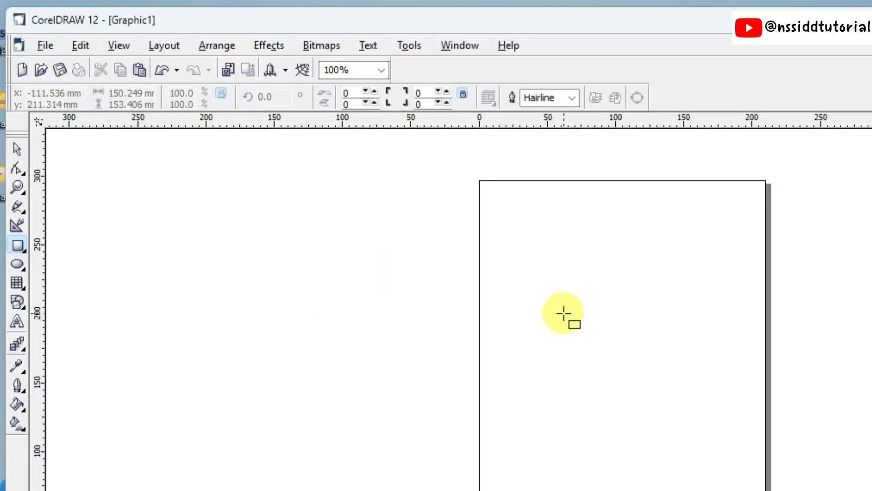
left_click(80, 44)
mouse_move(105, 203)
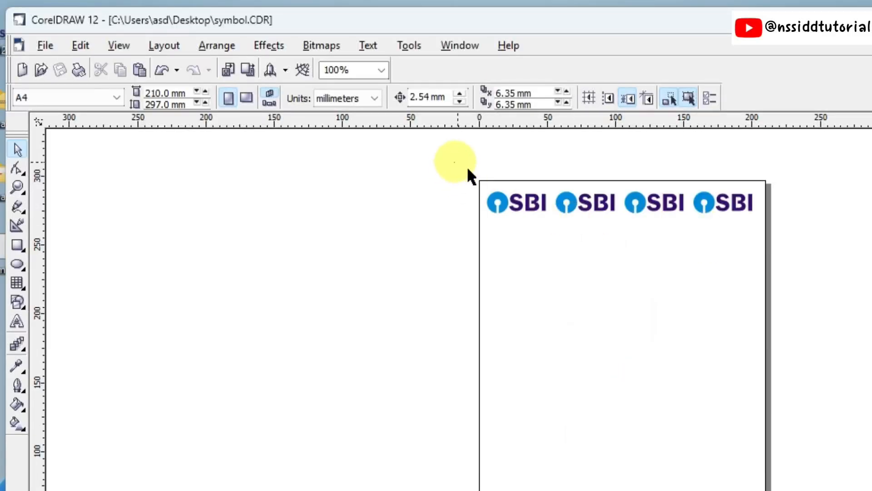
Select all four SBI logos at the page's upper edge and make them a new symbol named Symbol1.
left_click_drag(467, 165, 771, 242)
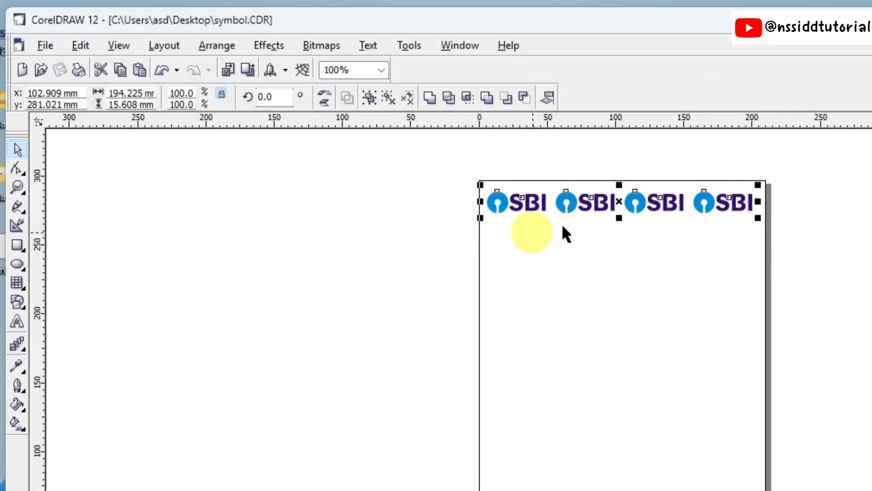
left_click(589, 257)
left_click_drag(467, 159, 800, 243)
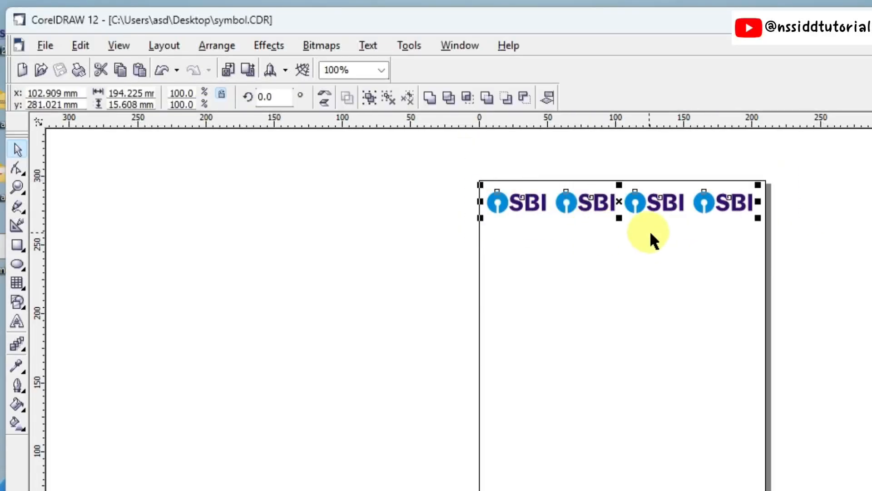
left_click(75, 44)
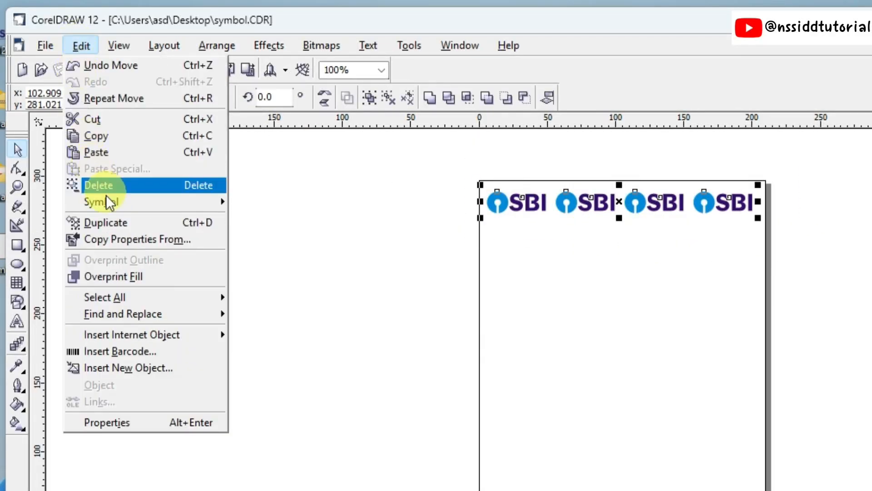
mouse_move(107, 201)
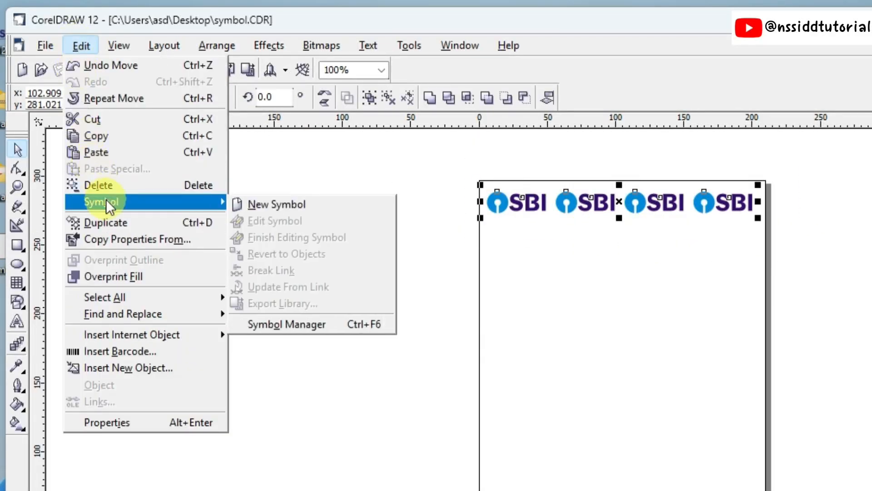
left_click(270, 204)
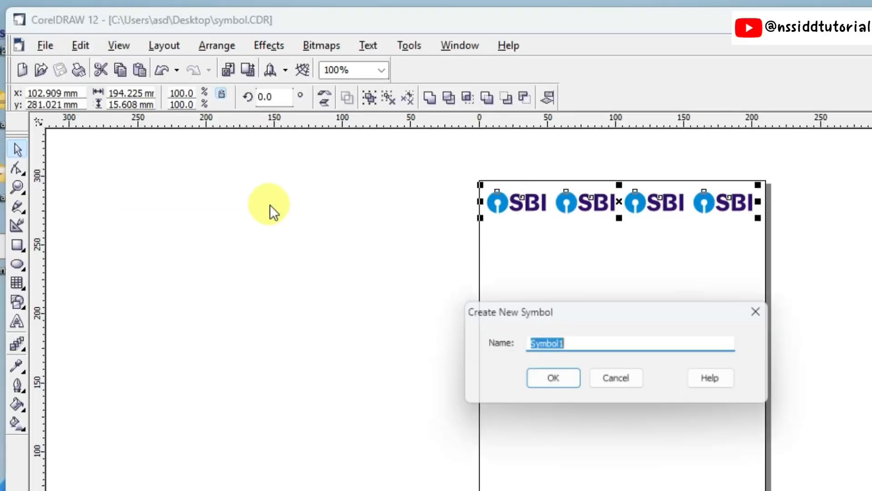
left_click(585, 346)
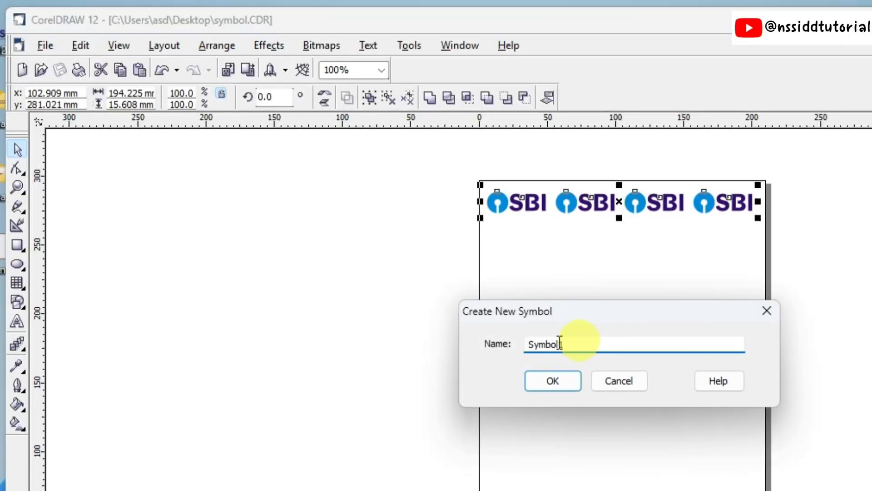
left_click(554, 380)
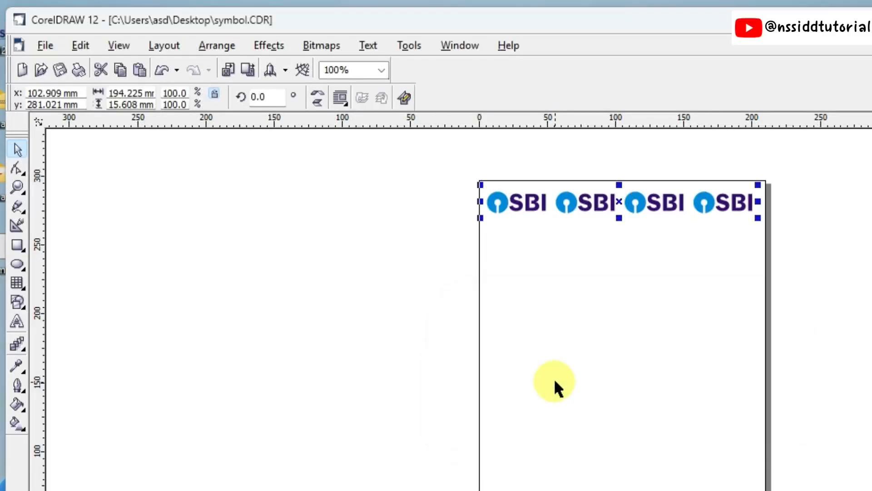
Export the symbol as a Symbol Library (*.csl) named 112 in the User Symbols folder.
left_click(78, 45)
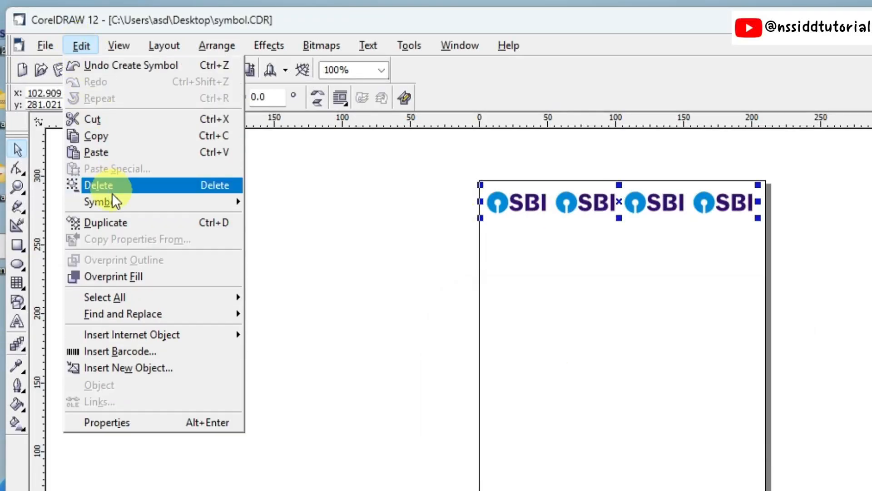
mouse_move(113, 199)
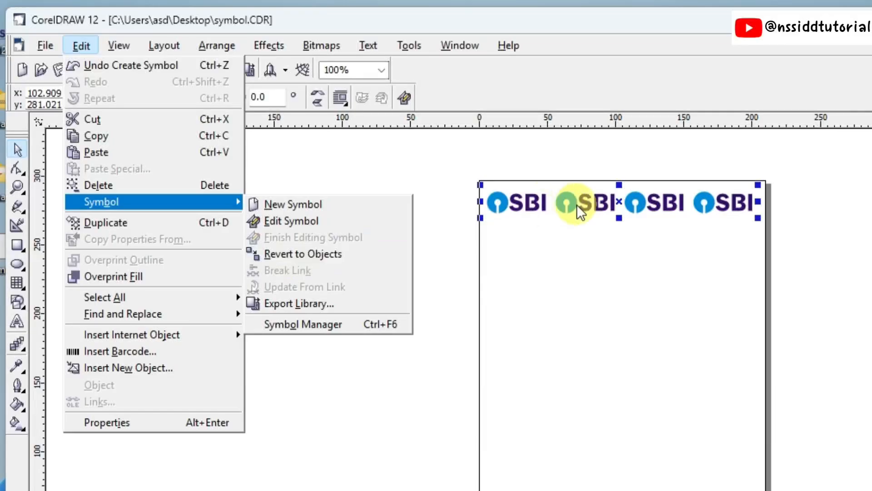
left_click(301, 302)
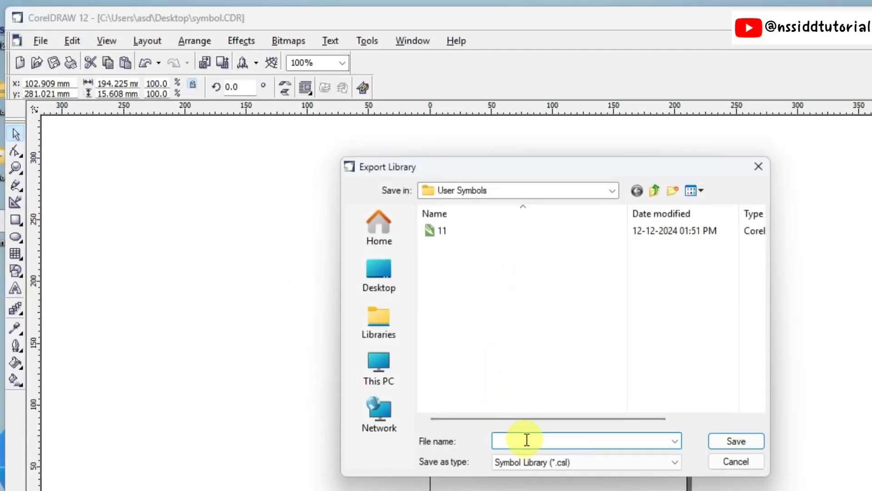
type("112")
left_click(737, 441)
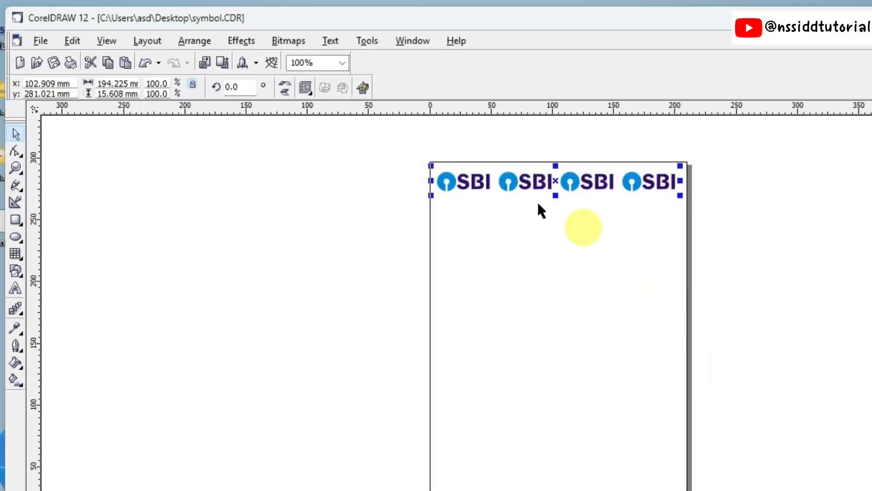
Open the Symbol Manager and expand Local Symbols and its User Symbols folder to examine the saved libraries.
left_click(72, 40)
mouse_move(118, 181)
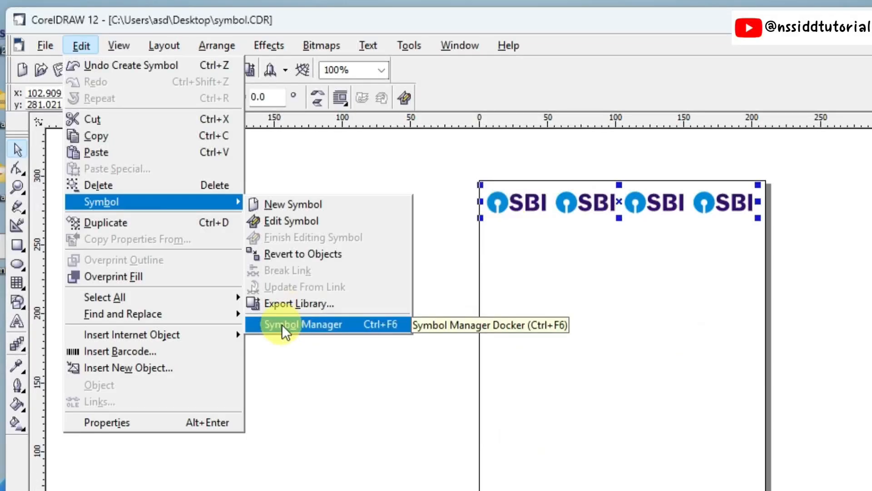
left_click(304, 323)
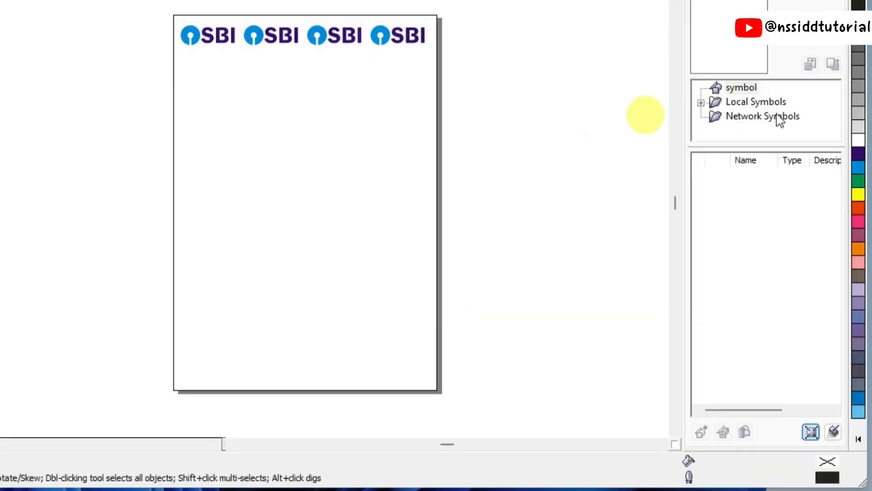
left_click(755, 103)
left_click(754, 103)
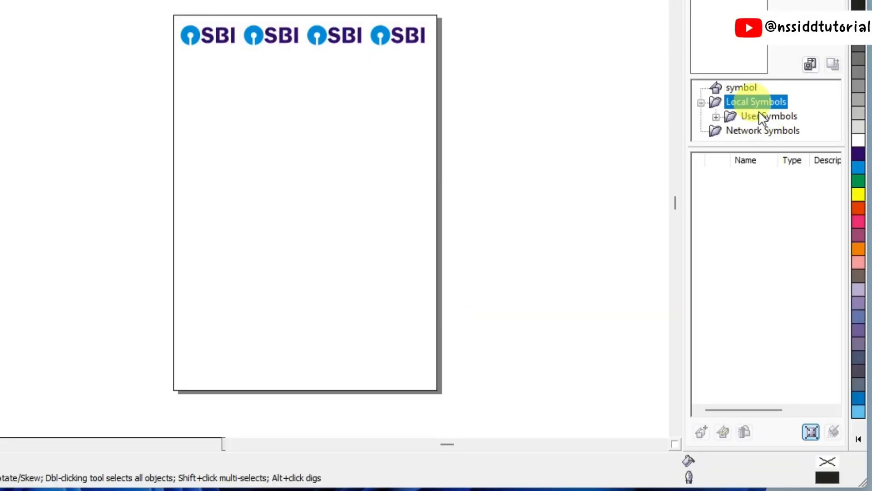
left_click(757, 117)
double_click(757, 119)
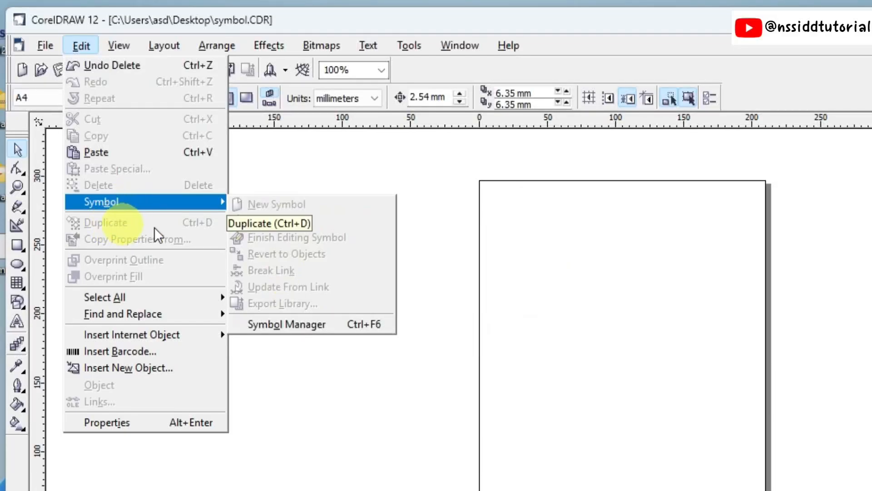
Draw a rectangle about 134 × 117 mm in the empty area outside the page's left edge.
left_click(473, 315)
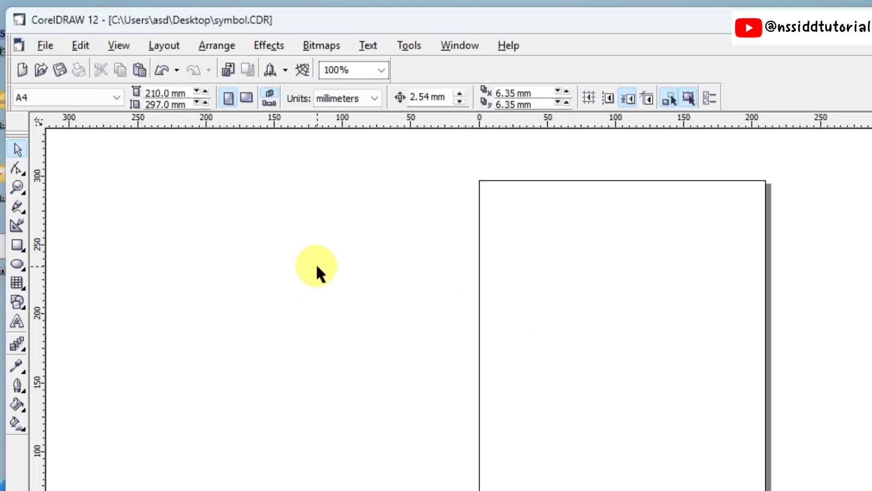
left_click(18, 245)
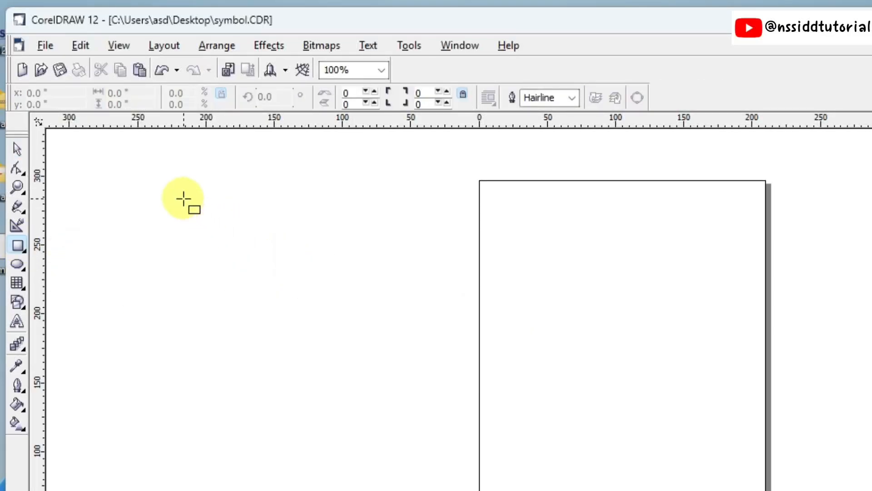
left_click_drag(183, 198, 367, 358)
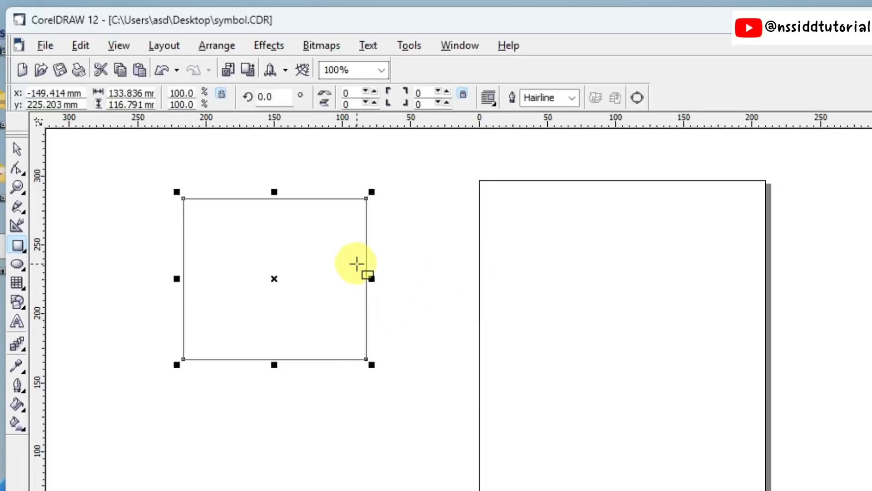
Duplicate the rectangle and move the copy over the page's left edge, centred at about x -3, y 215 mm.
left_click(83, 45)
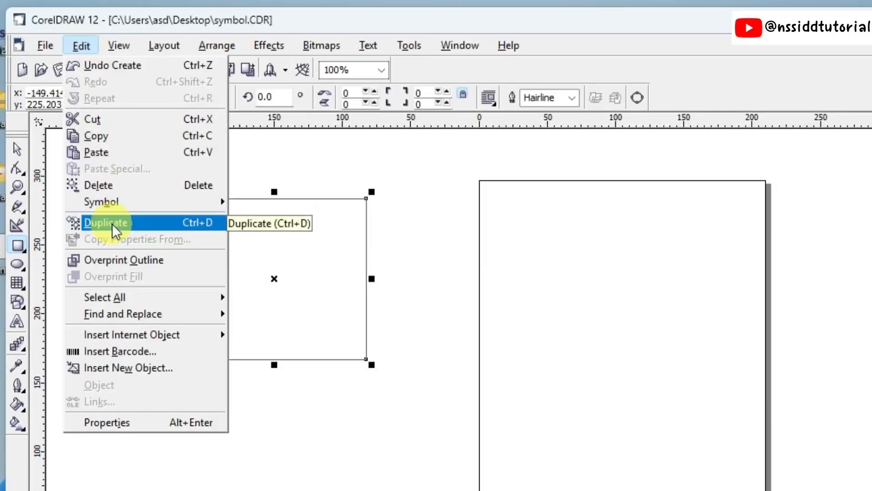
left_click(195, 222)
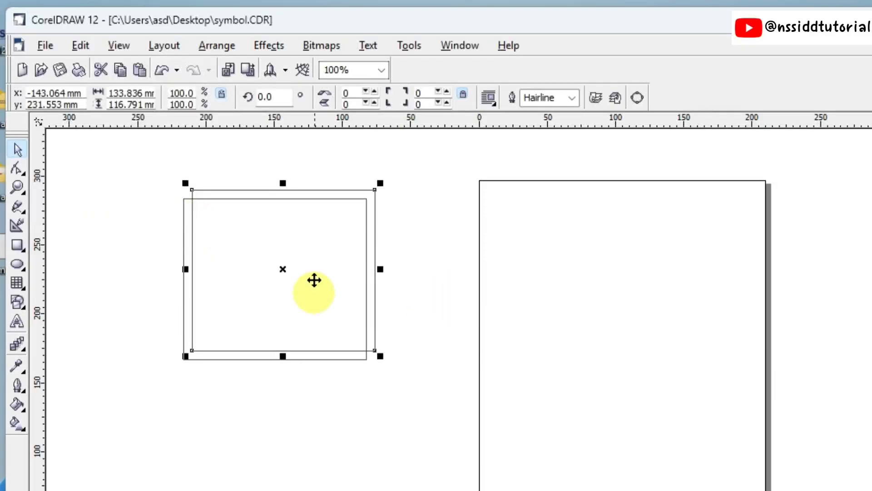
left_click_drag(286, 271, 435, 287)
left_click_drag(476, 293, 476, 294)
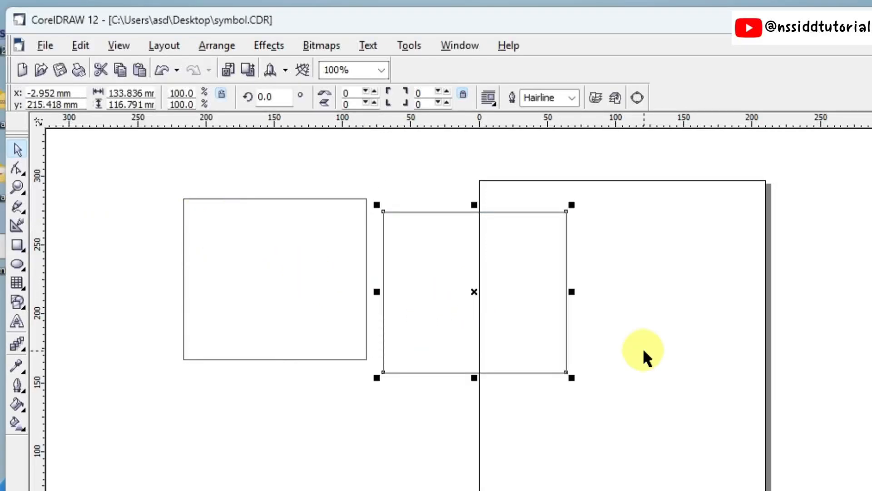
Duplicate the rectangle two more times at the same offset and delete all the copies, keeping the original.
key("ctrl+d")
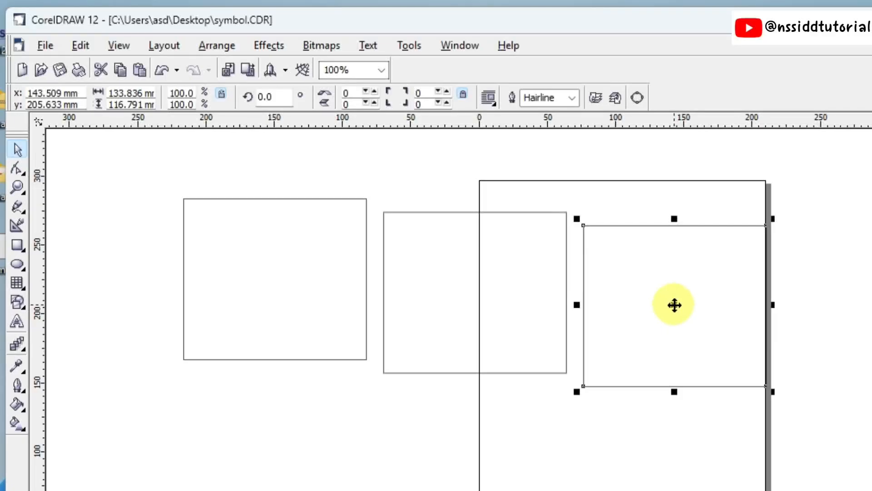
key("ctrl+d")
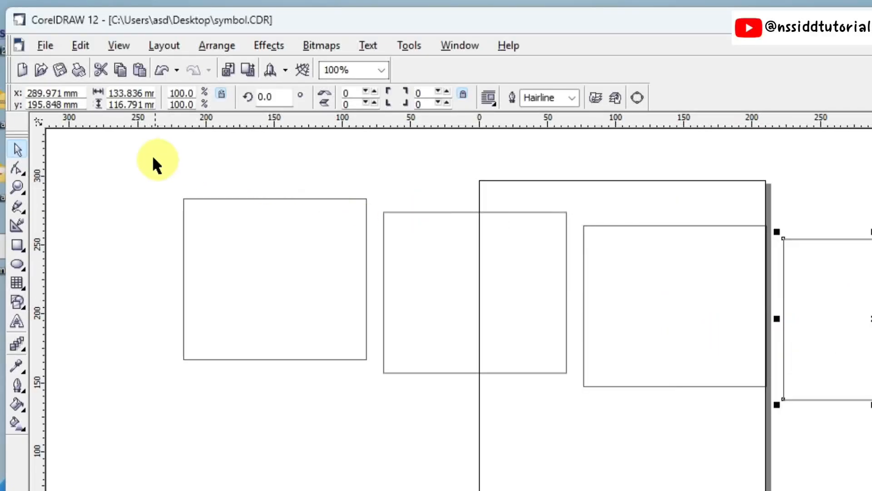
left_click_drag(156, 161, 454, 318)
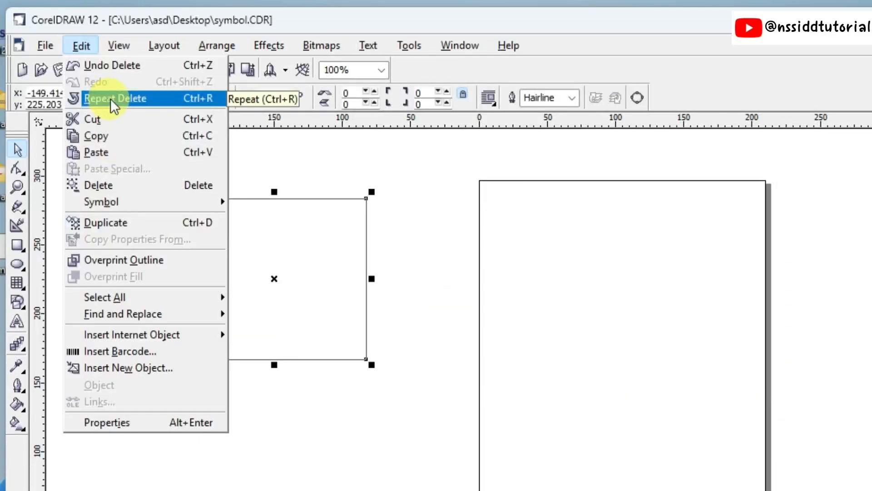
left_click(302, 274)
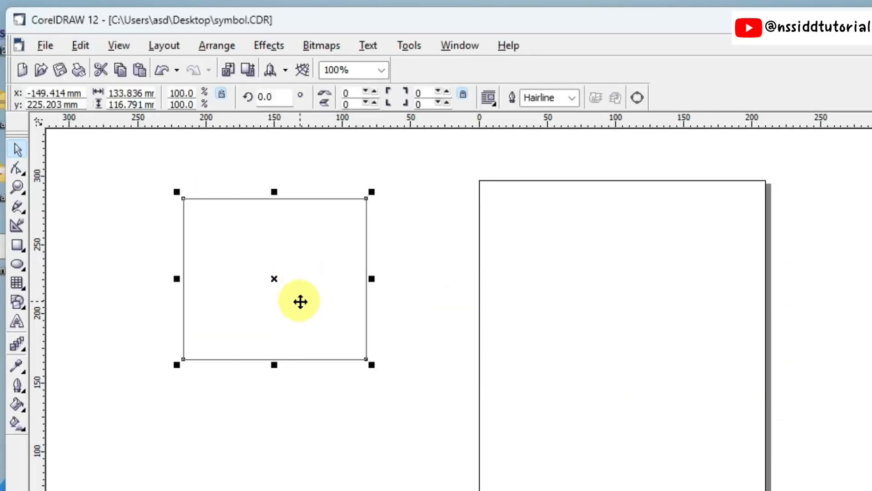
Duplicate the original rectangle, move the copy beside it to about x -9, y 224 mm, and repeat the duplication three times.
key("ctrl+d")
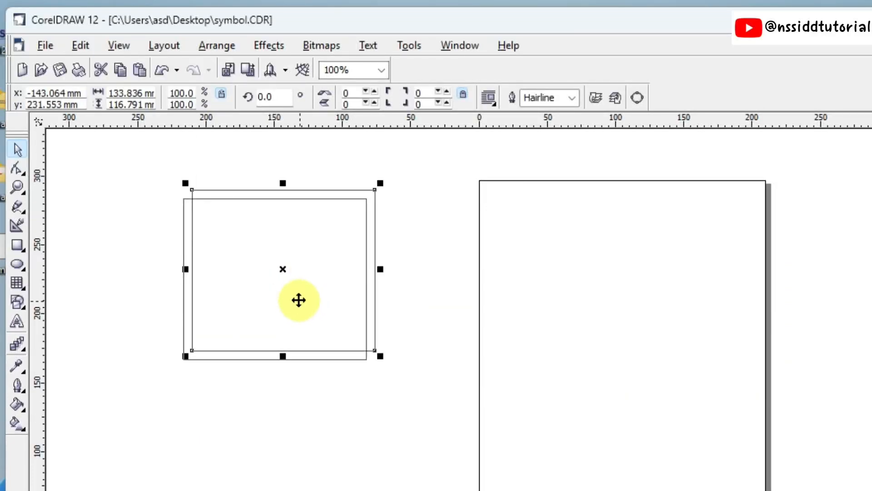
left_click_drag(283, 269, 467, 281)
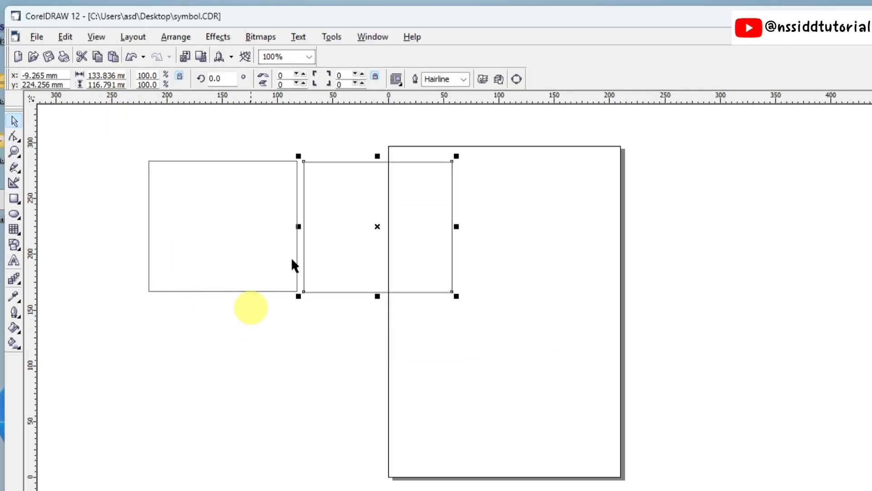
key("ctrl+r")
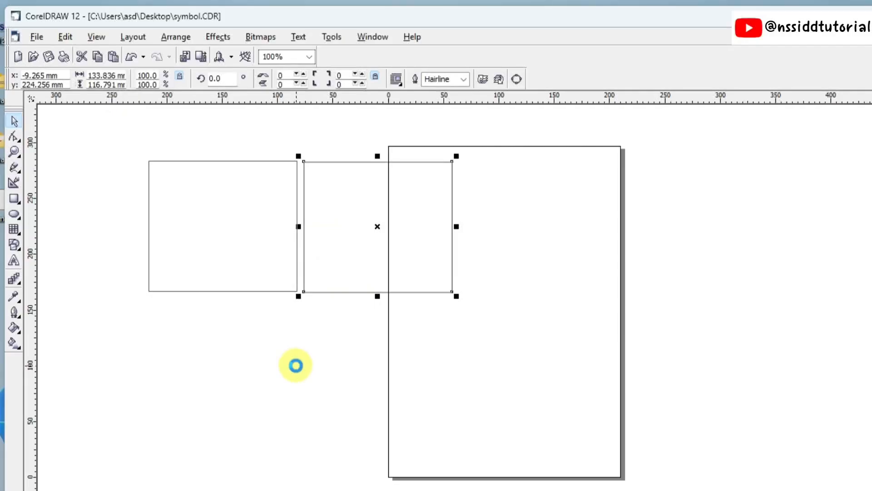
key("ctrl+r")
key("Escape")
key("ctrl+r")
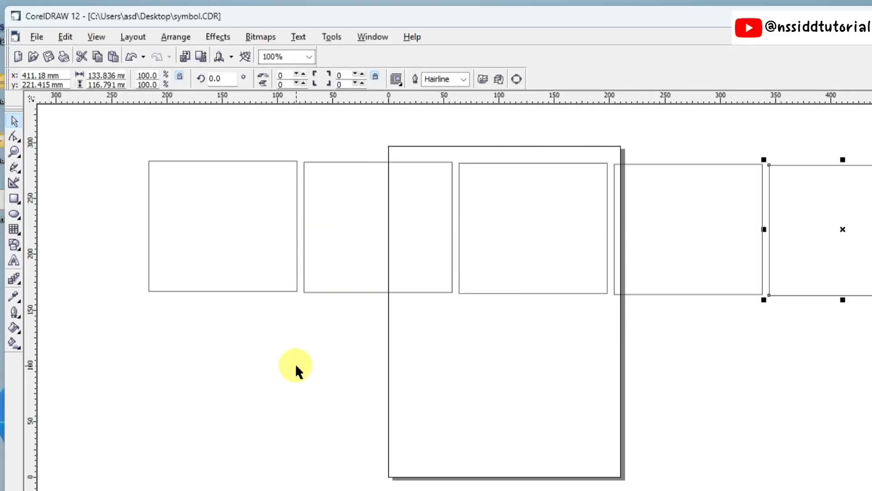
left_click(65, 36)
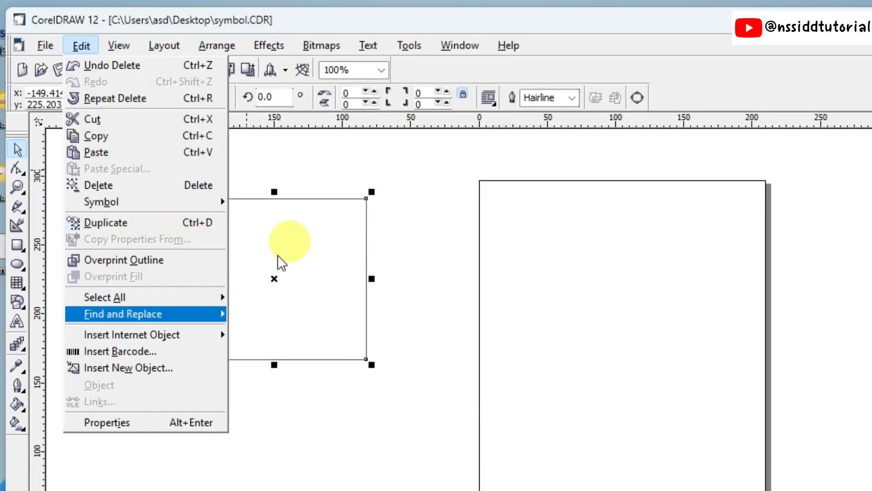
mouse_move(214, 314)
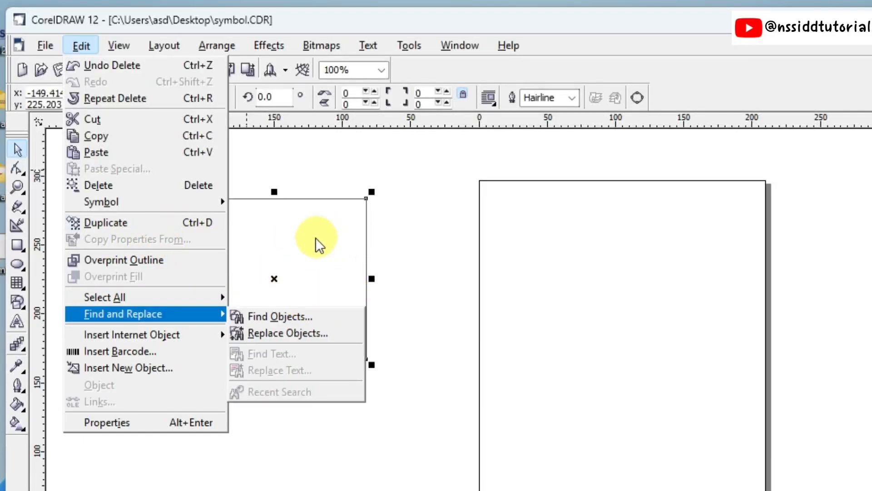
left_click(554, 261)
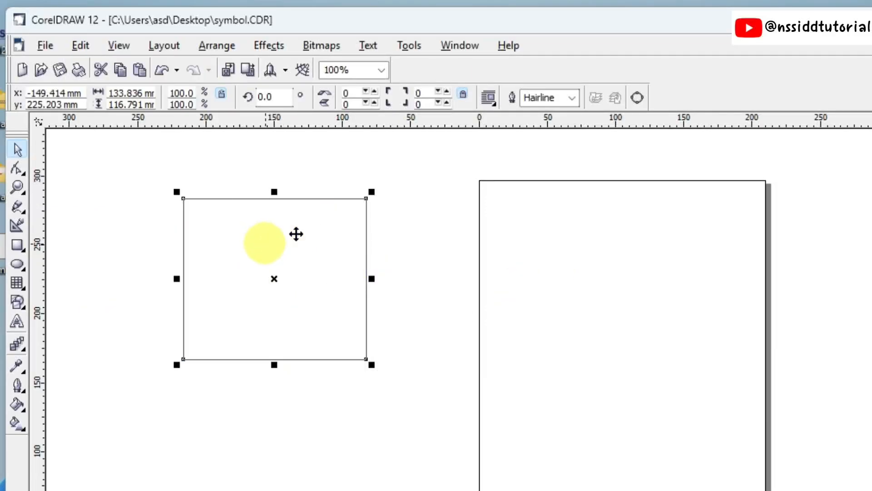
Give the rectangle a 5.644 mm outline and a Green fill.
left_click(572, 98)
left_click(545, 188)
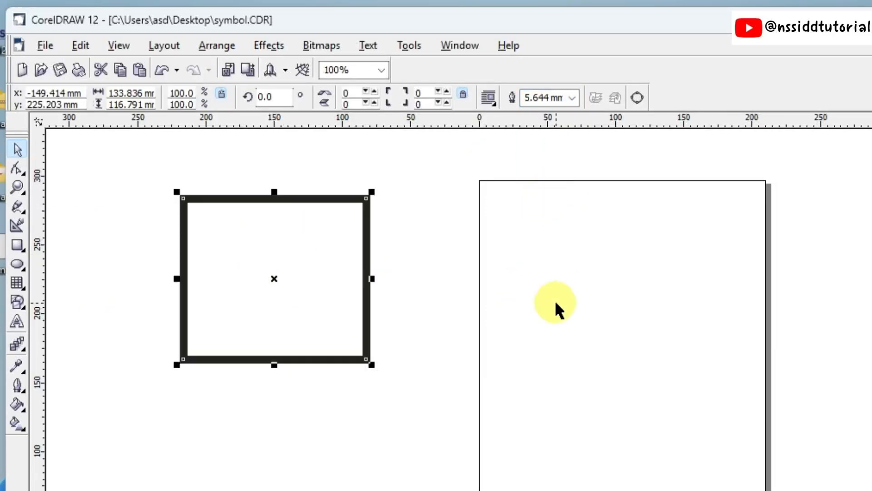
left_click(864, 255)
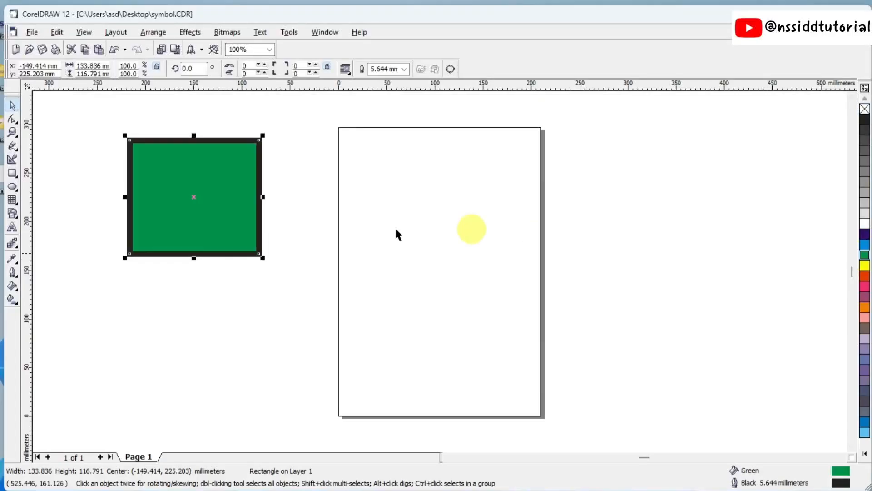
left_click(796, 288)
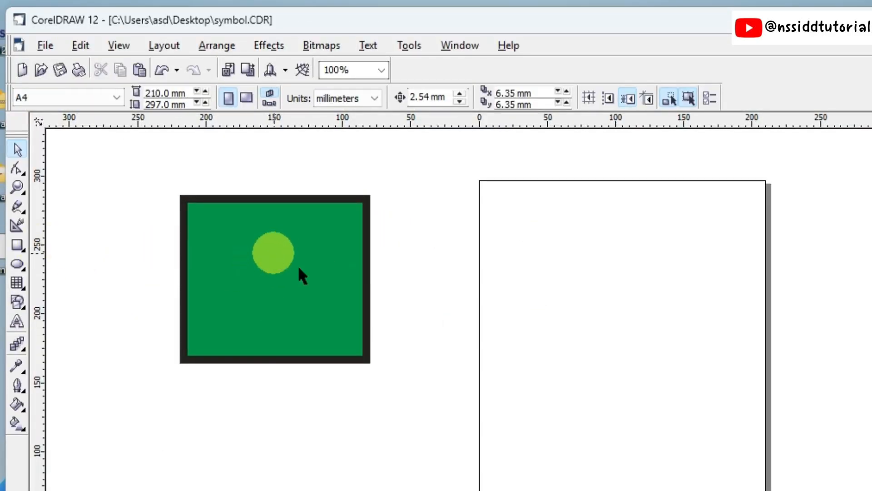
Draw a circle about 133 mm in diameter over the page's left edge, centred at about x 46, y 217 mm.
left_click(17, 264)
left_click_drag(451, 197, 633, 370)
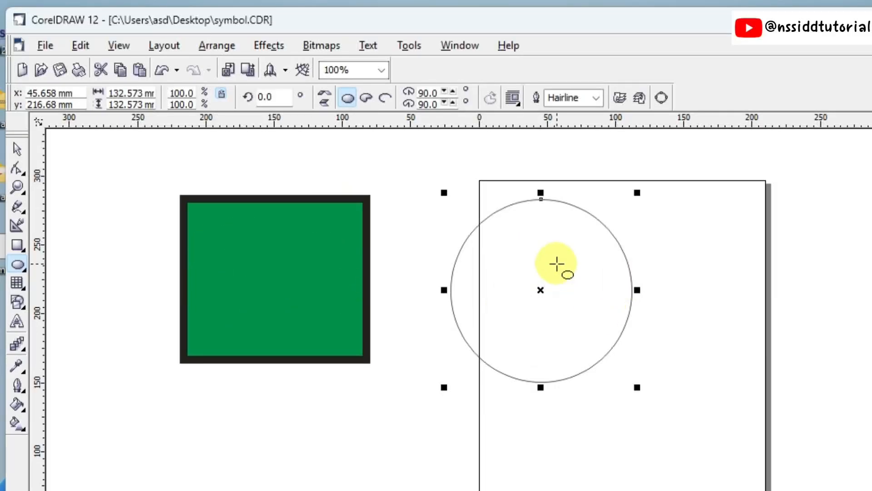
Copy the green rectangle's Outline Pen, Outline Color and Fill properties onto the circle, and undo the copied properties.
left_click(81, 45)
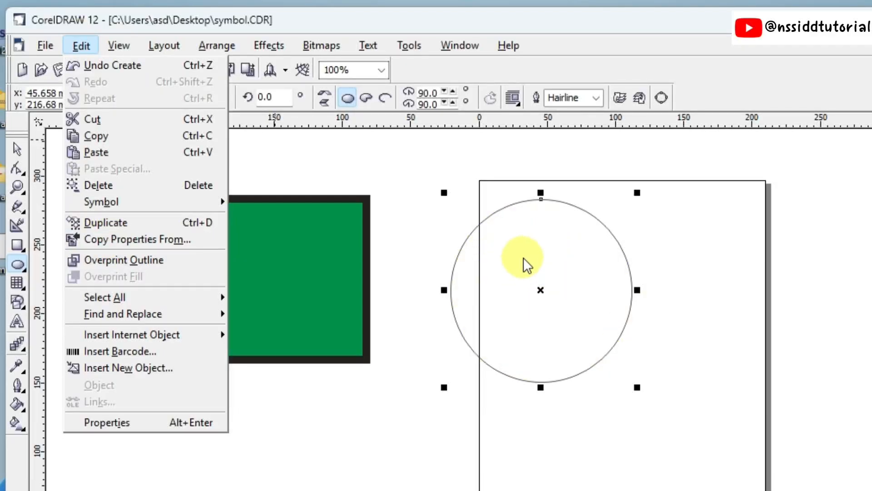
left_click(131, 237)
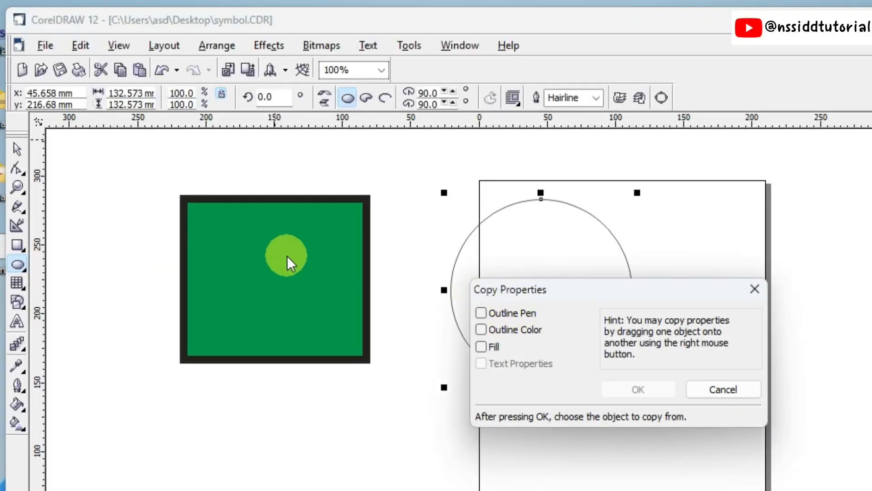
left_click(481, 312)
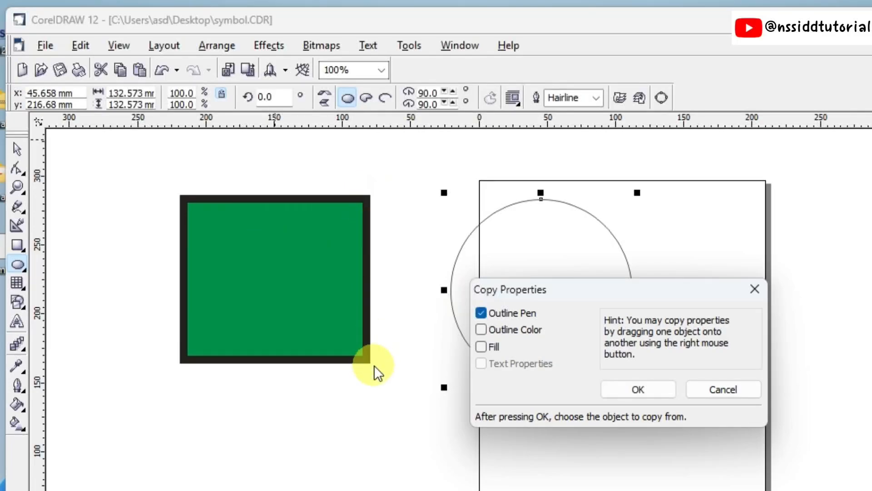
left_click(480, 329)
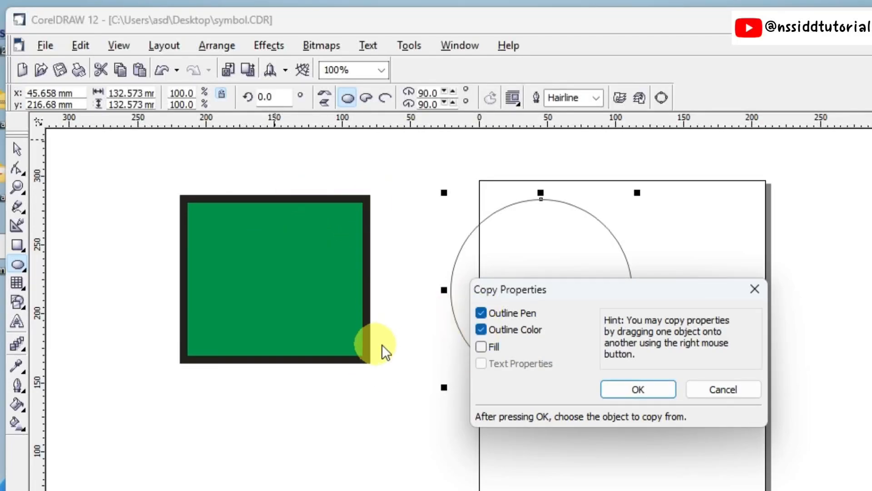
left_click(480, 346)
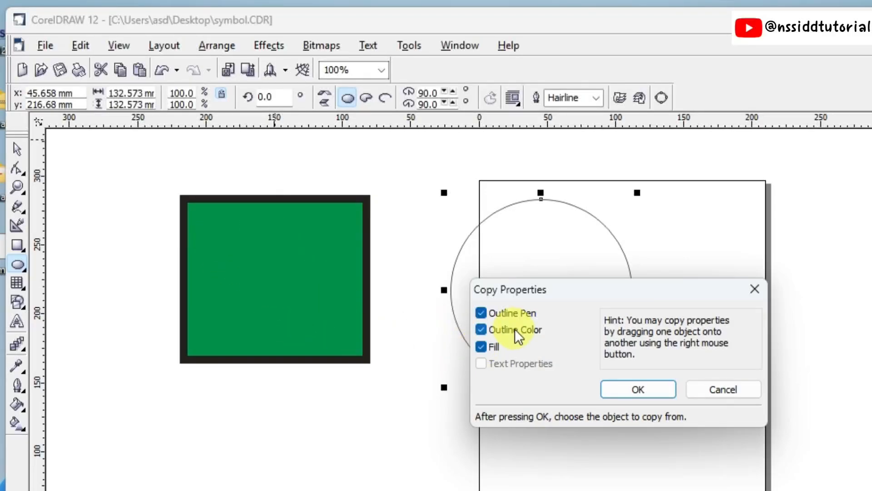
left_click(634, 389)
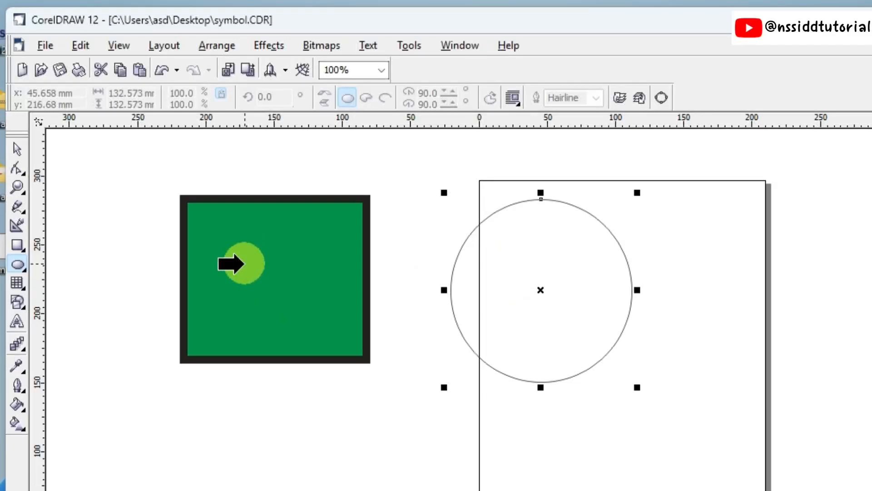
left_click(244, 263)
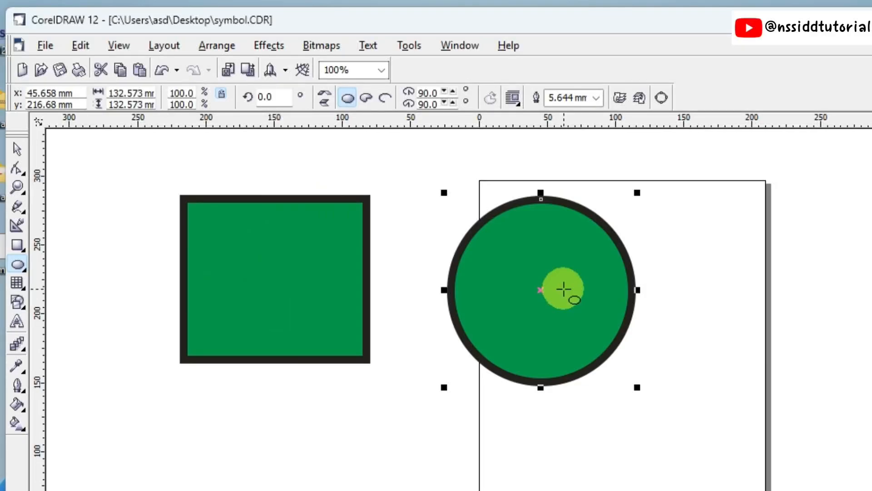
key("ctrl+z")
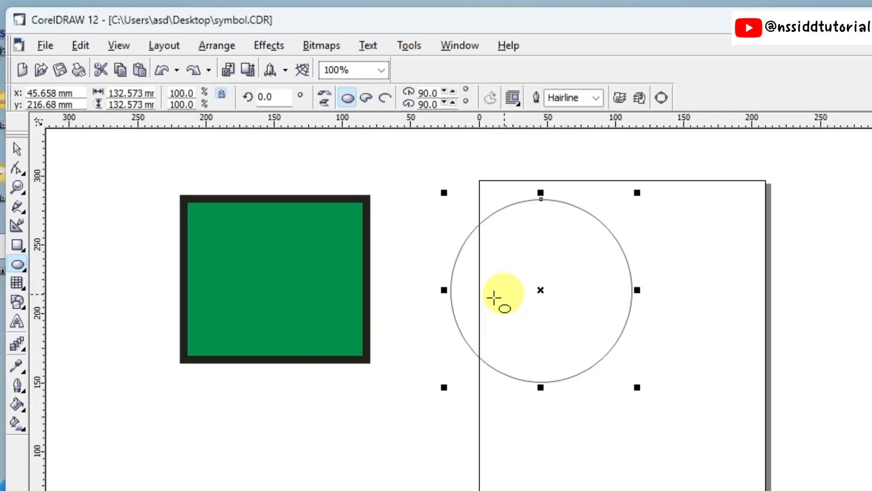
Sample the rectangle's object attributes with the Eyedropper, including Outline, Fill and Text, and apply them to the circle with the Paintbucket.
left_click(20, 367)
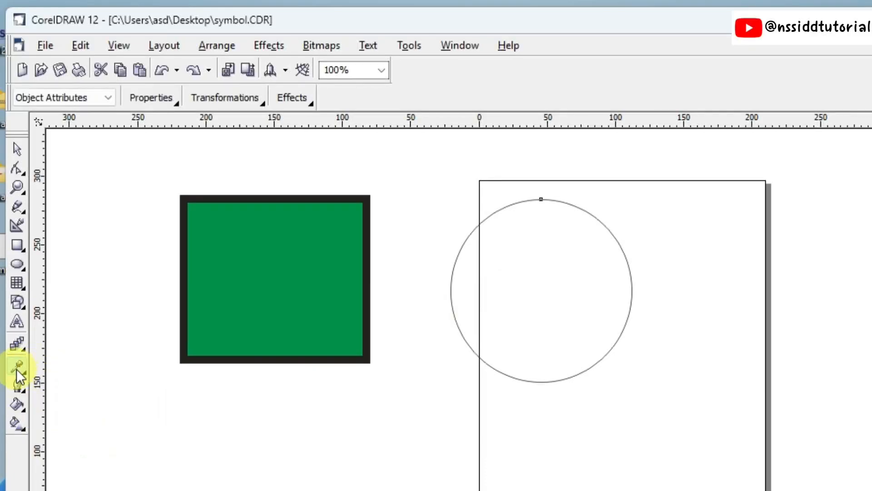
left_click(176, 102)
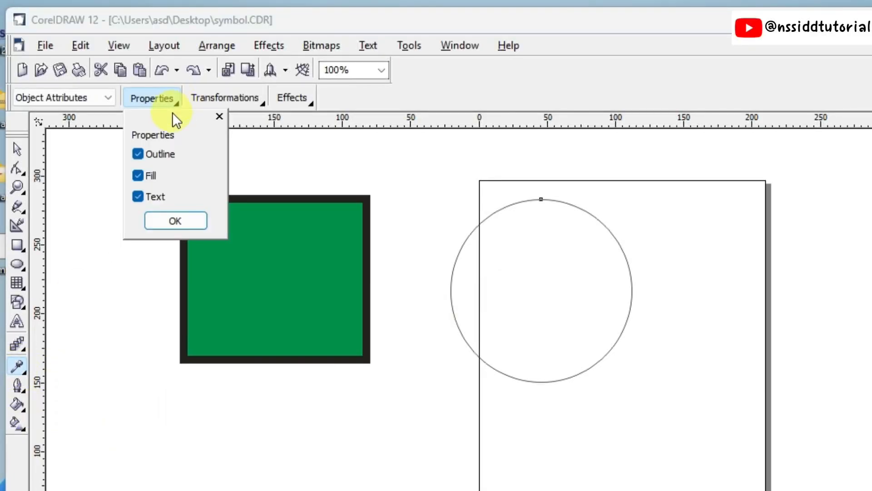
left_click(175, 221)
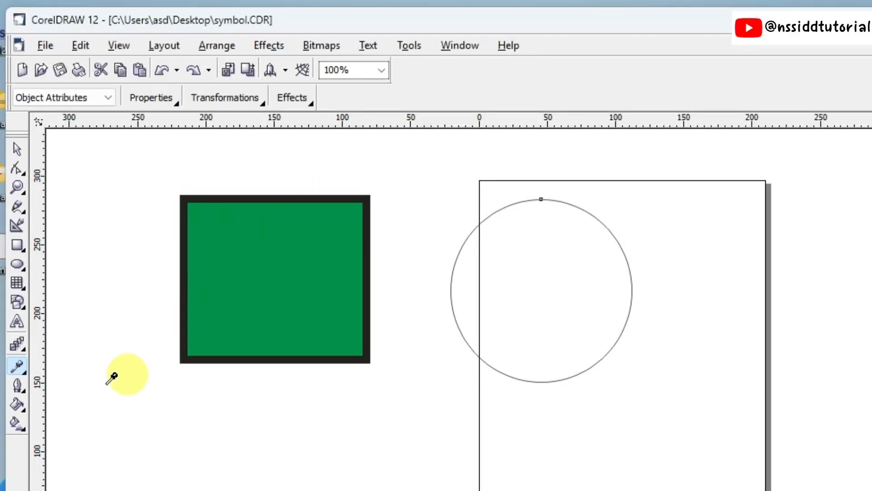
left_click(25, 371)
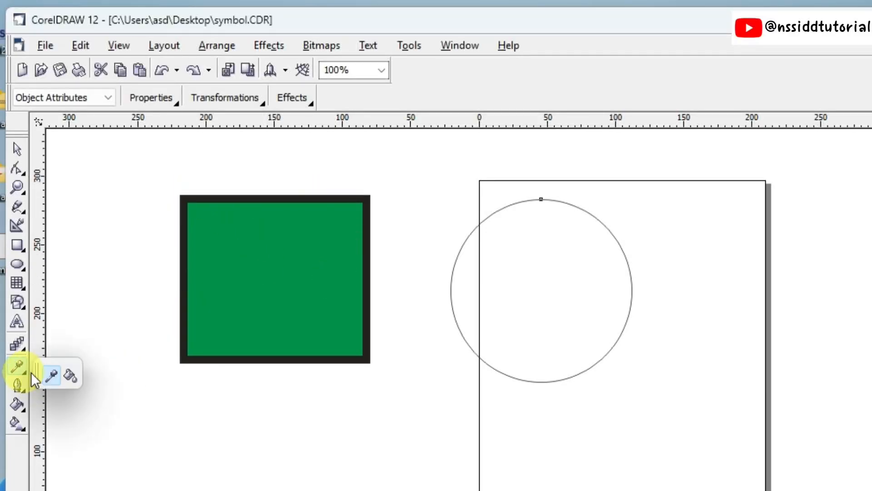
left_click(68, 372)
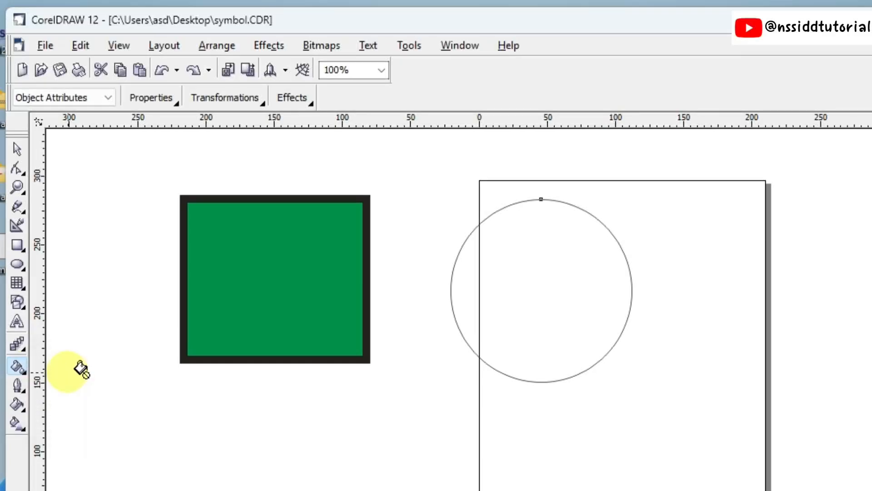
left_click(502, 280)
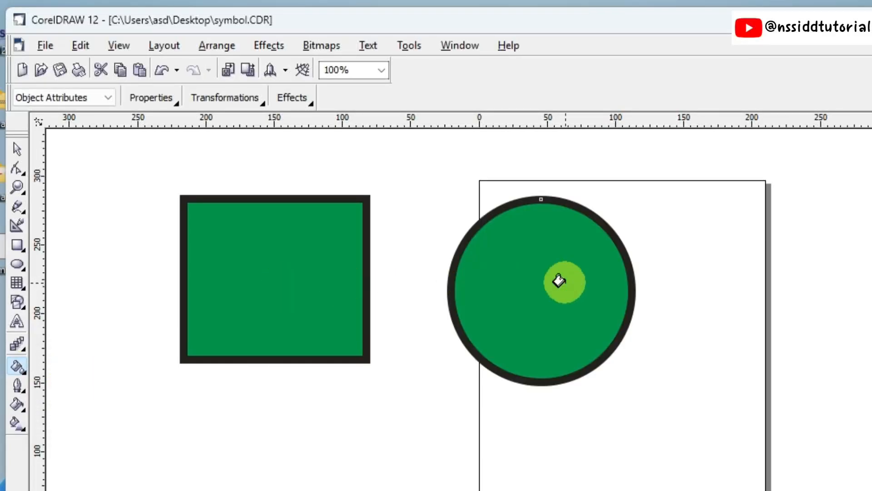
Turn on Overprint Outline for the circle and toggle its Overprint Fill setting.
left_click(81, 45)
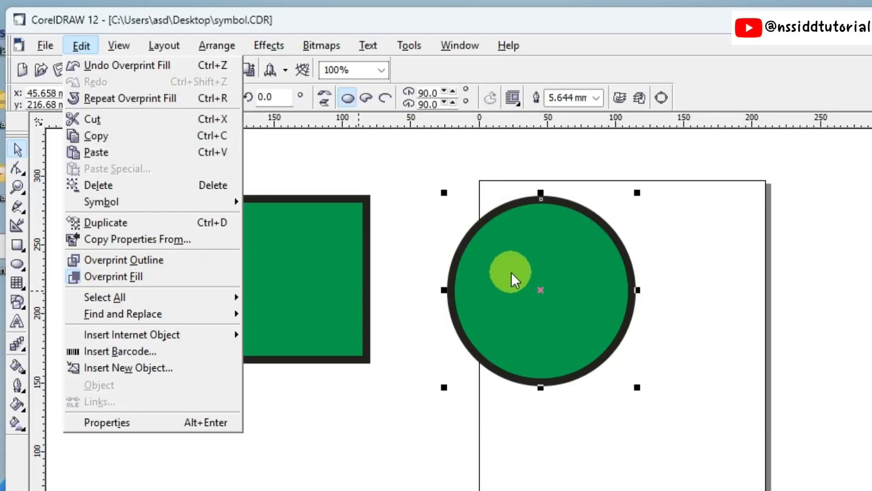
left_click(134, 257)
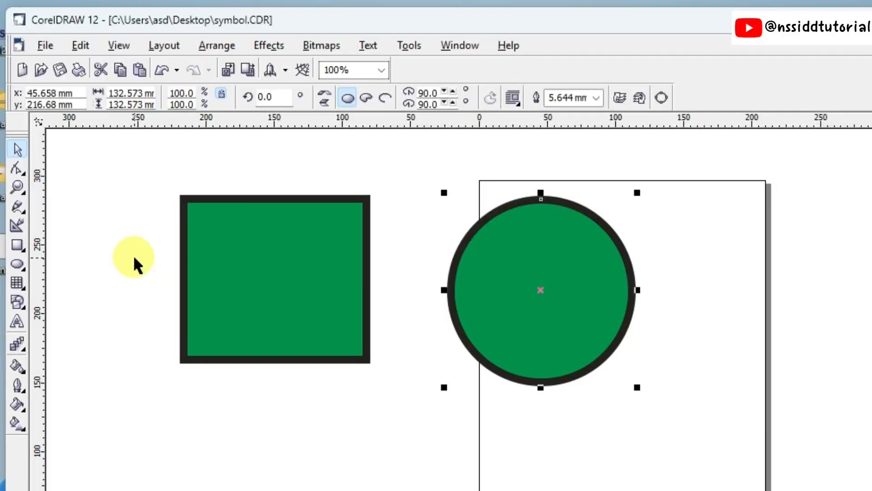
left_click(76, 45)
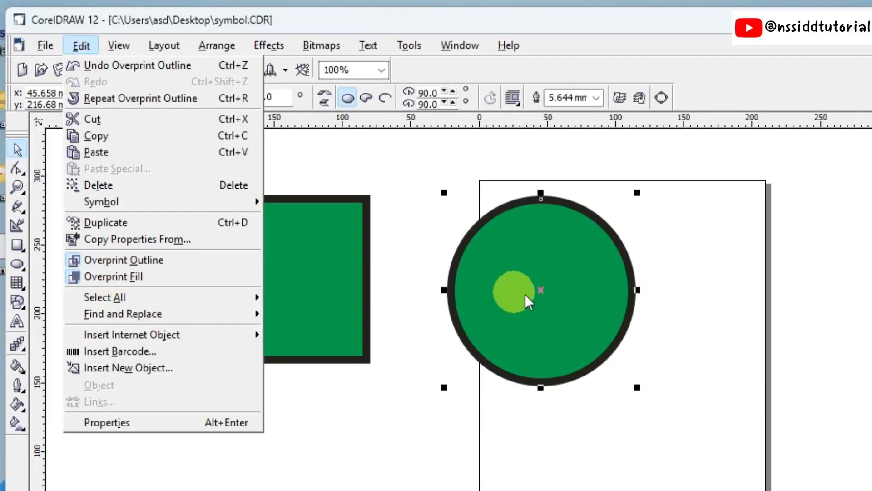
left_click(124, 277)
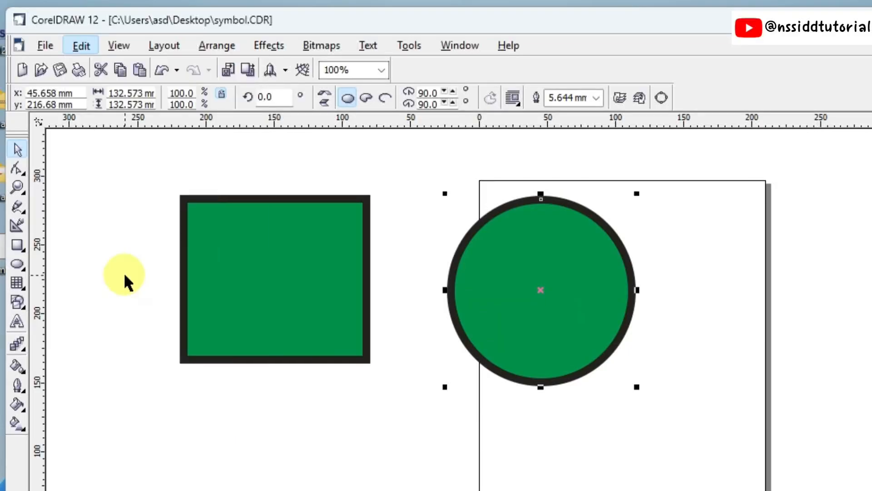
Show the Select All choices for objects, text and guidelines.
key("alt+e")
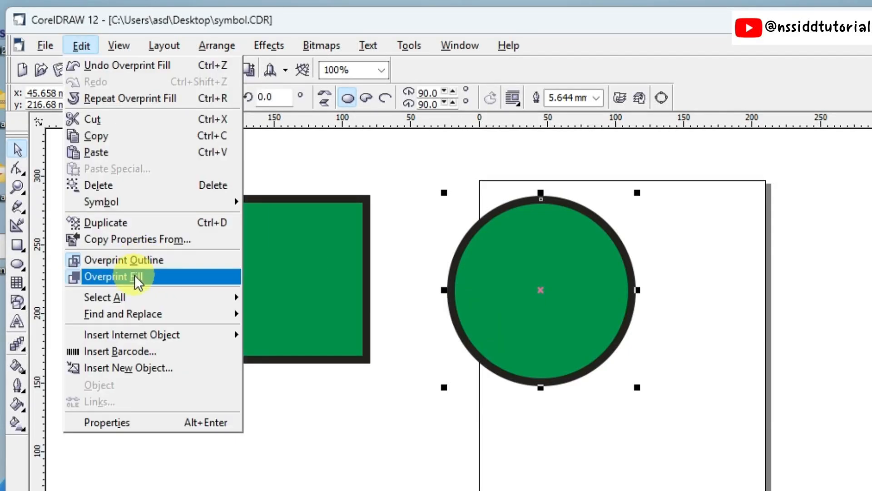
mouse_move(111, 300)
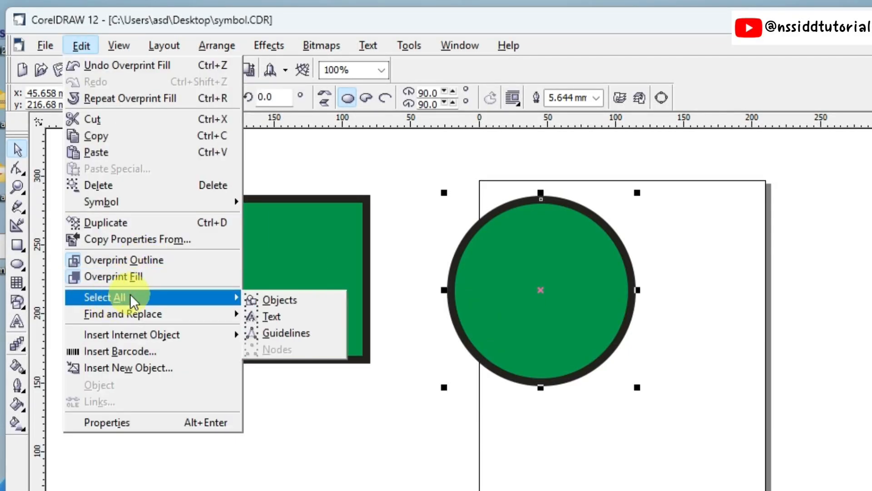